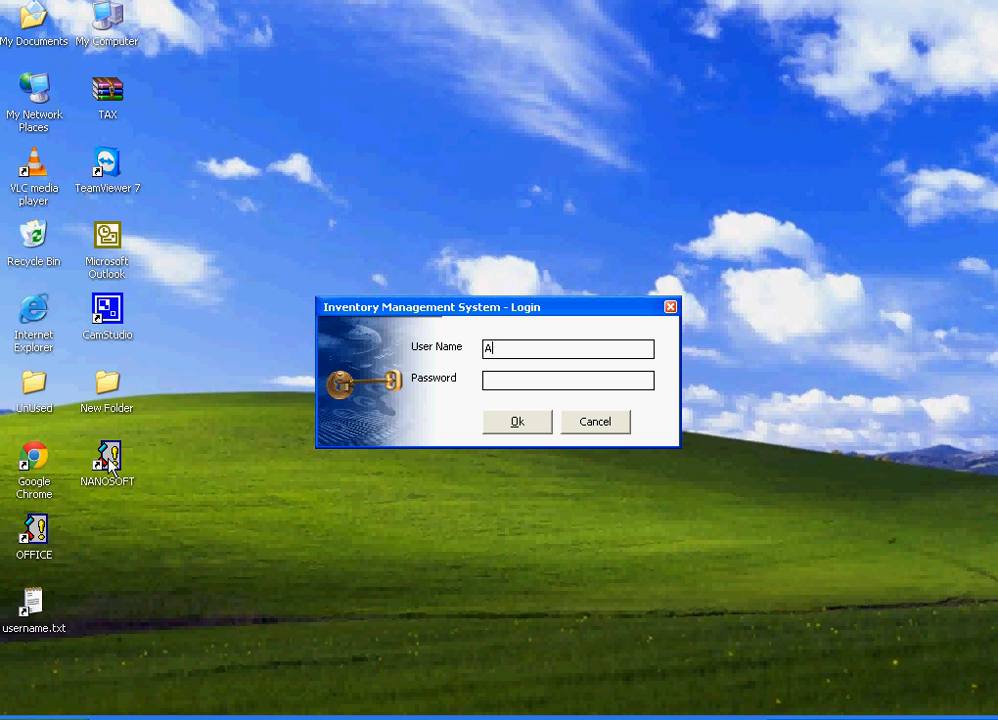
# - Enter the account password and log in to the Inventory Management System
pyautogui.write('*')
pyautogui.press('Return')
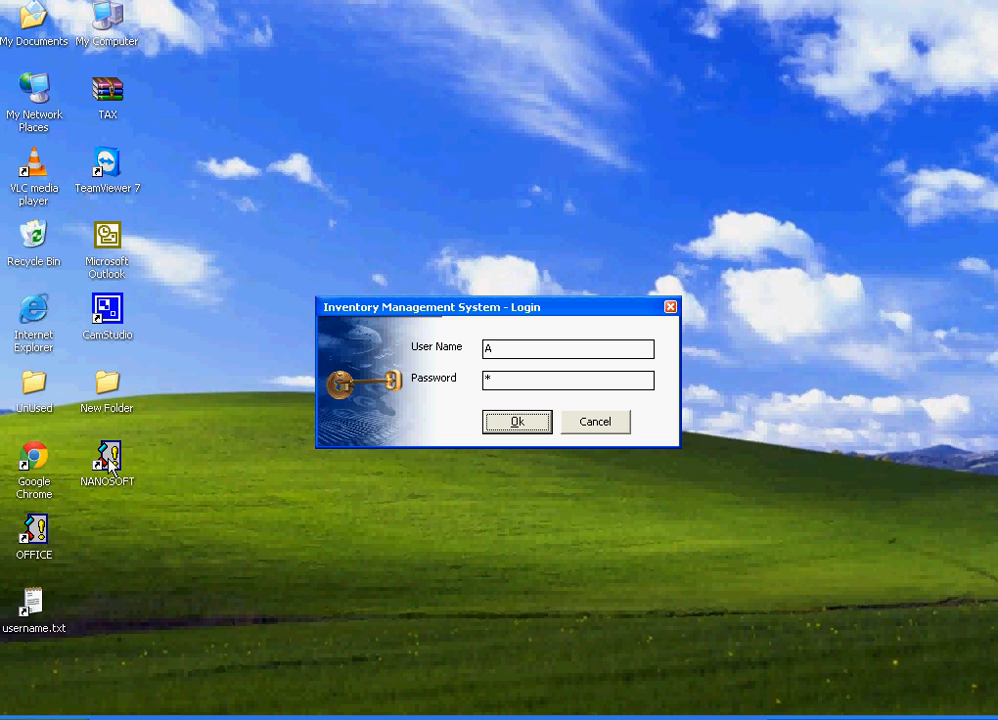
pyautogui.press('Return')
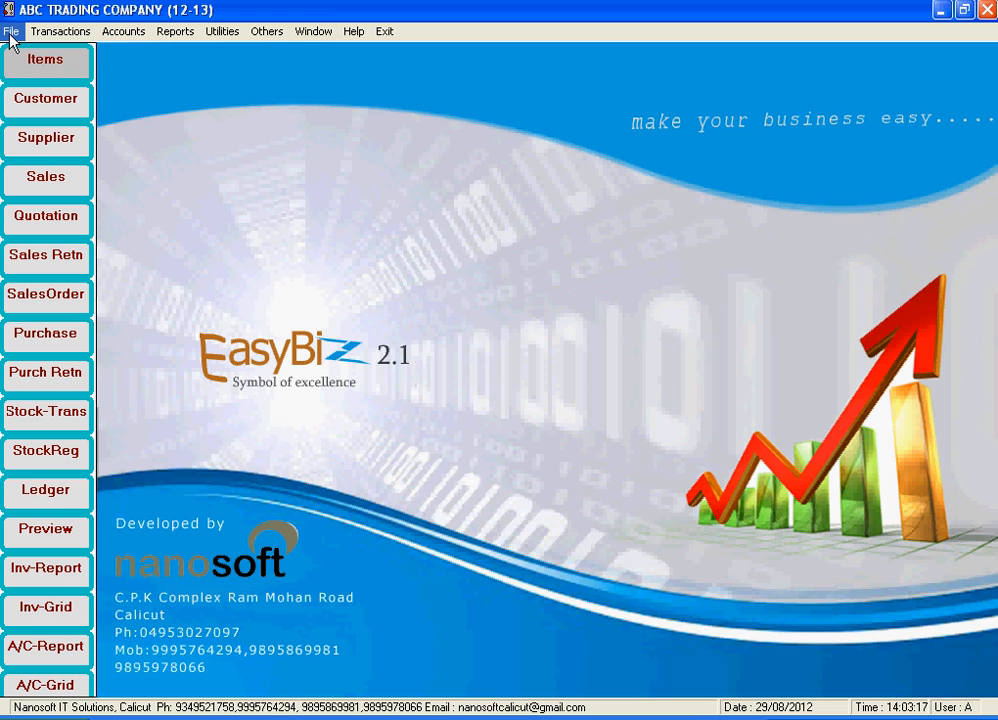
pyautogui.click(11, 33)
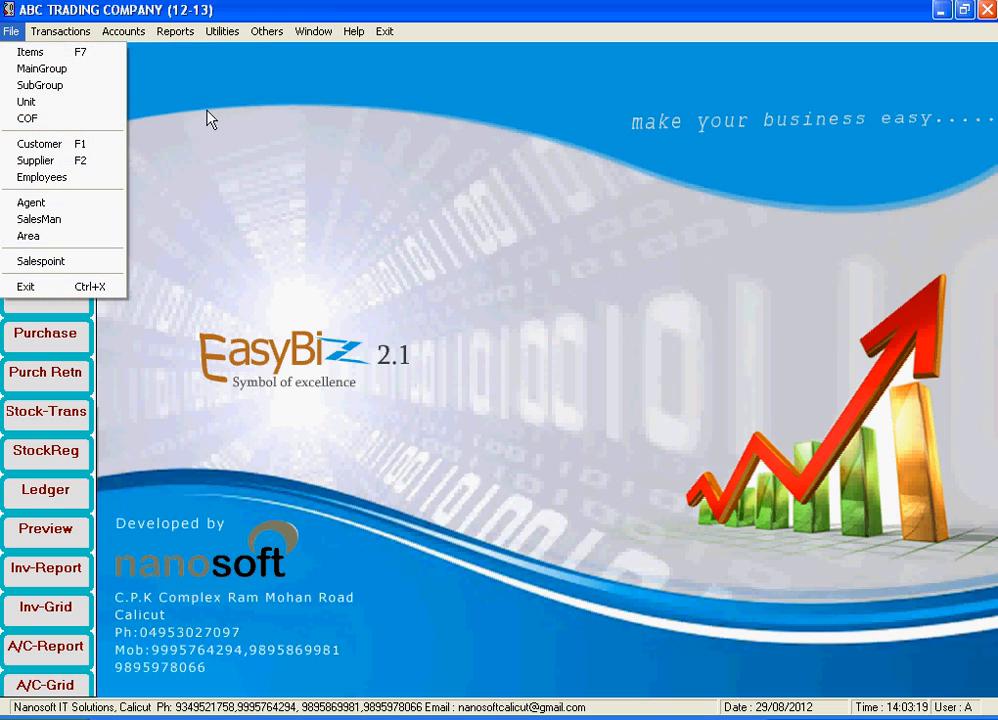
pyautogui.moveTo(60, 31)
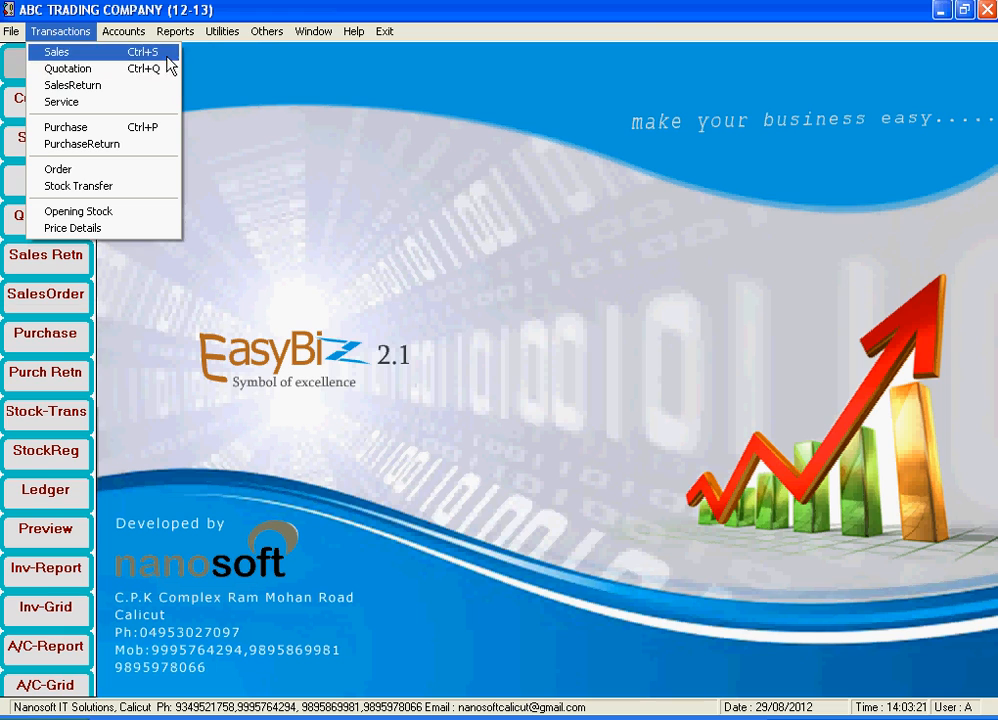
pyautogui.click(269, 175)
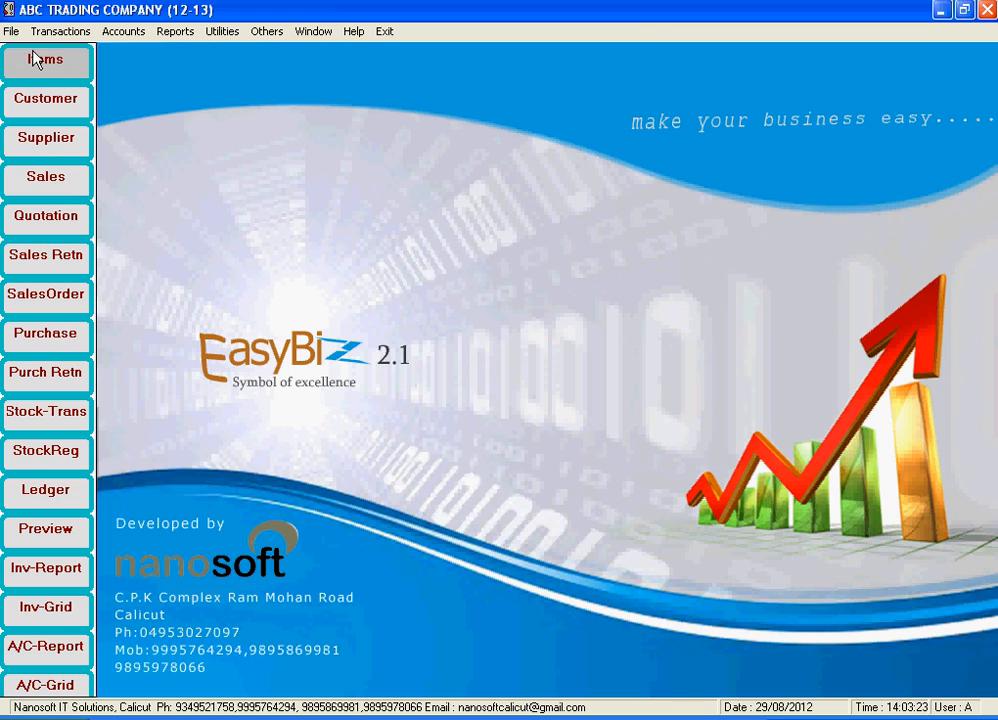
pyautogui.click(10, 32)
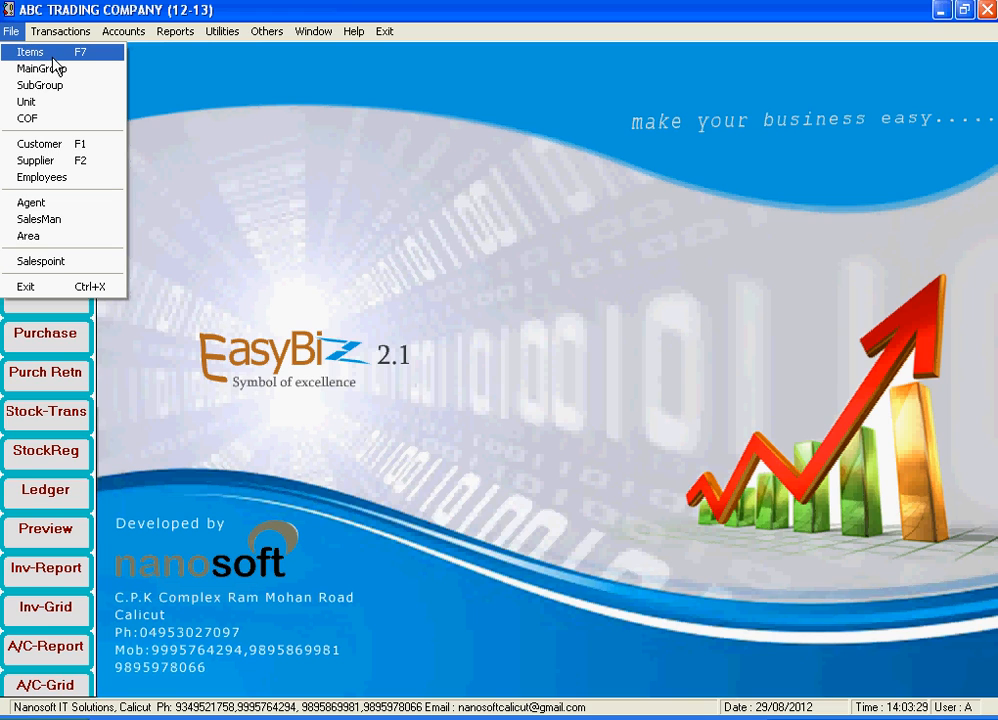
pyautogui.click(226, 174)
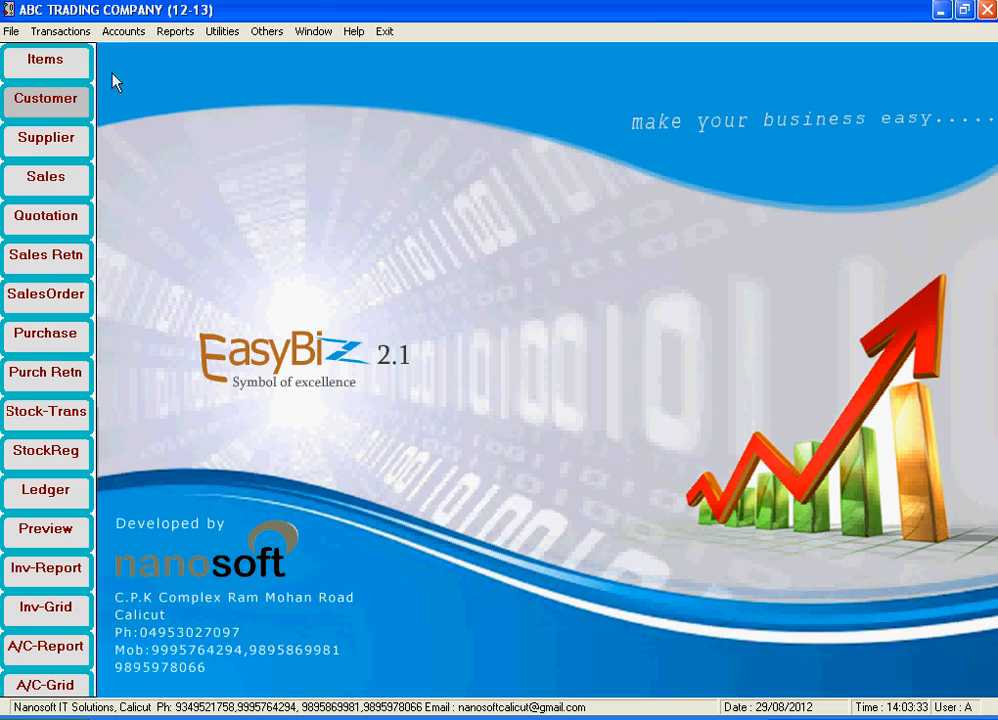
pyautogui.click(127, 36)
pyautogui.click(147, 70)
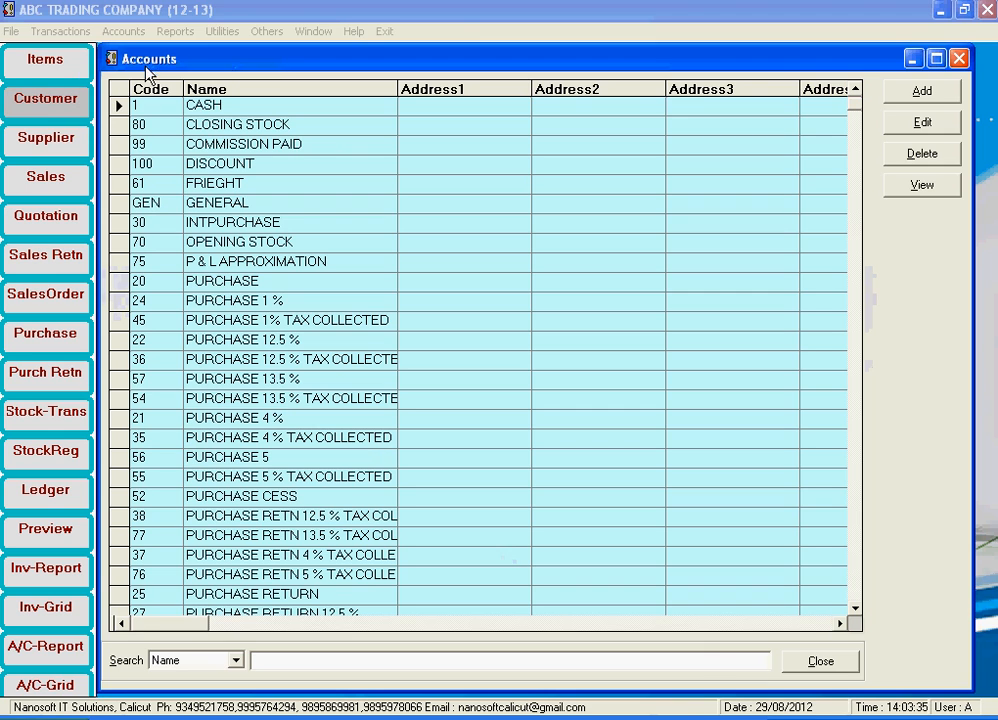
pyautogui.press('Escape')
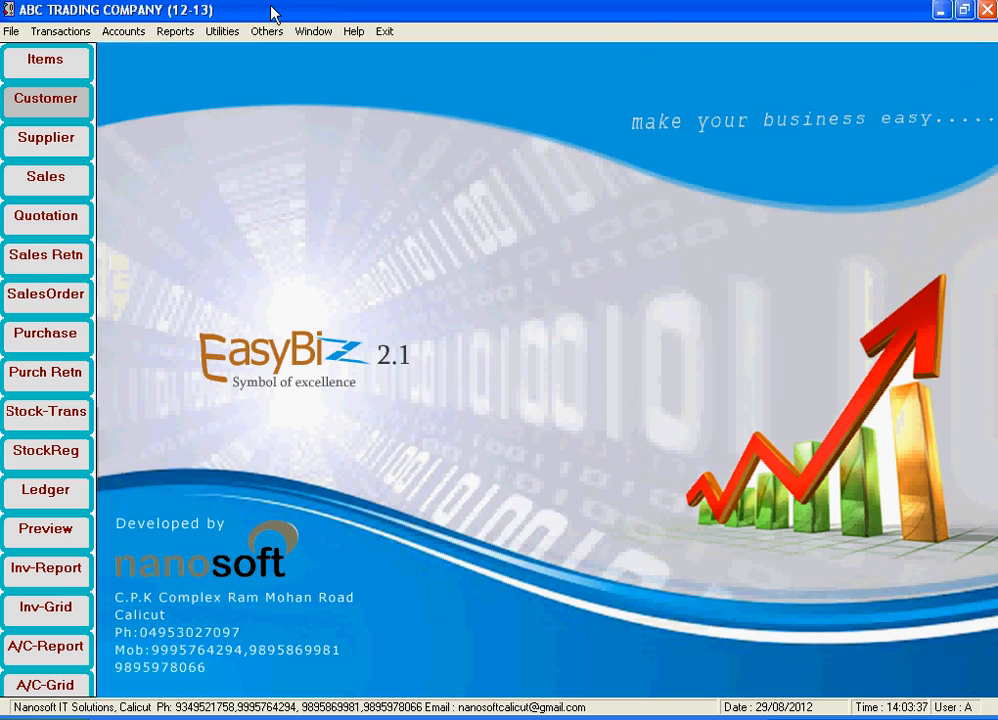
# - Start a new account head with code AC and name A CAPITAL
pyautogui.click(124, 33)
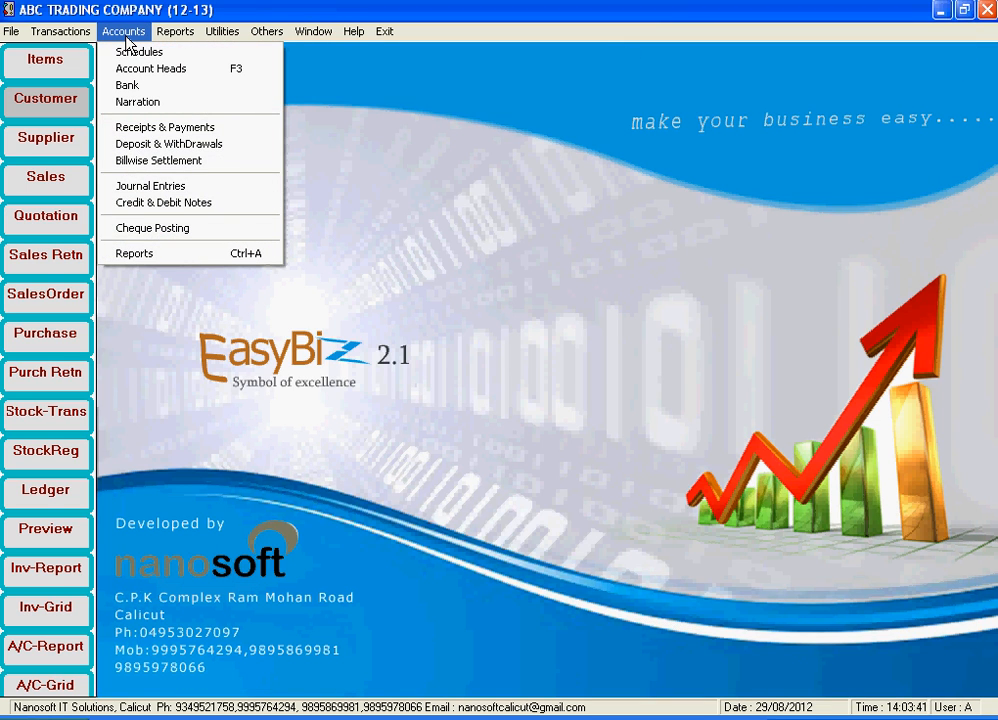
pyautogui.click(193, 74)
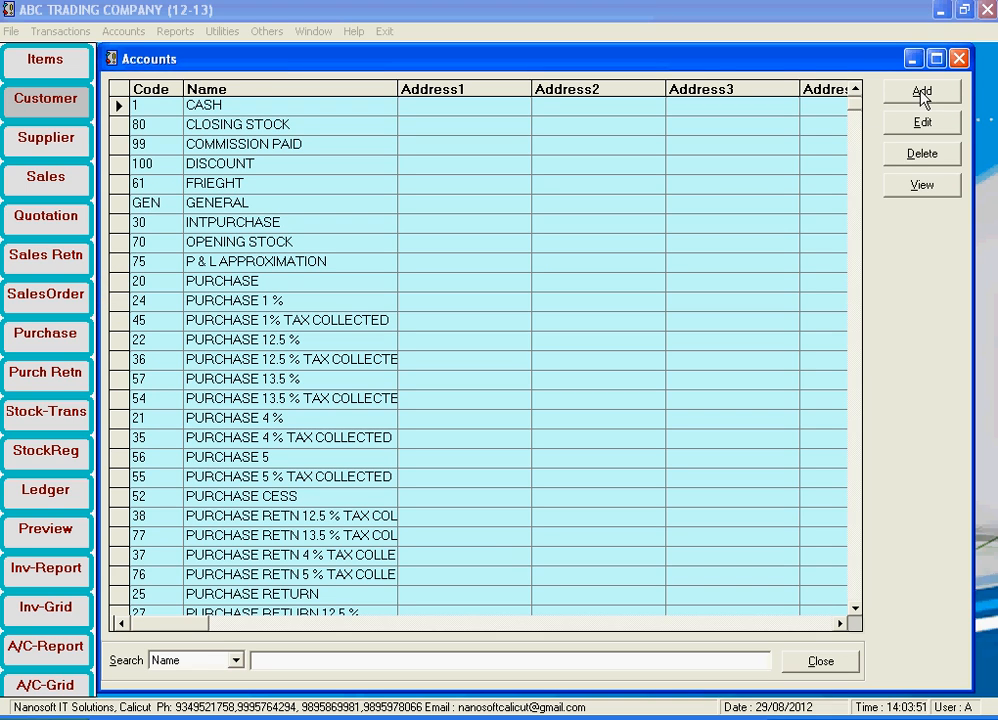
pyautogui.click(922, 93)
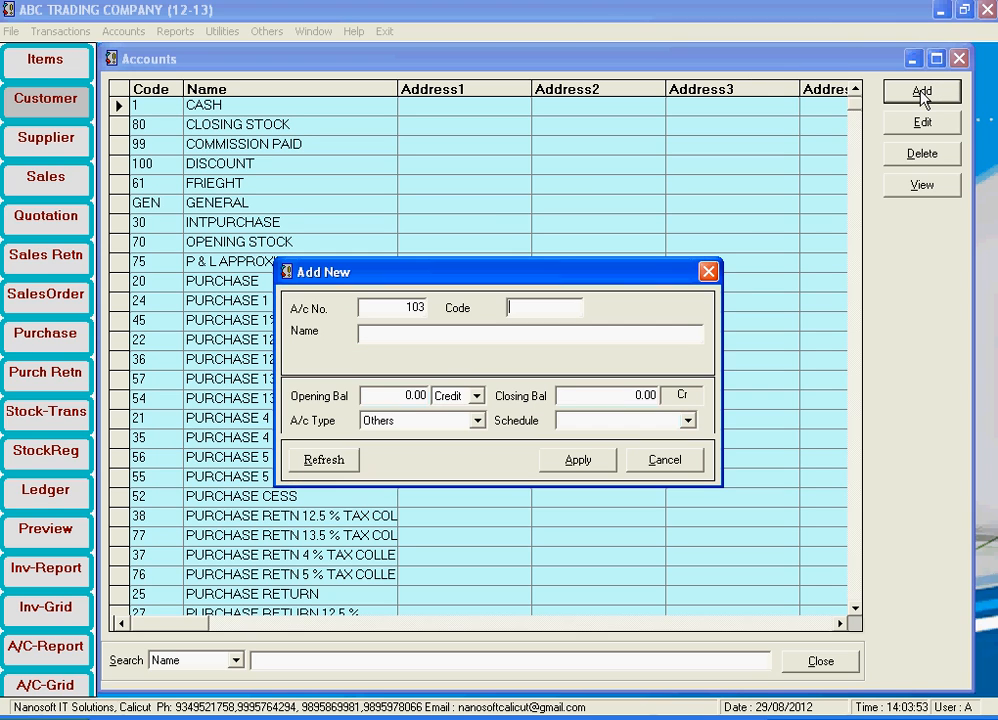
pyautogui.write('A')
pyautogui.write('C')
pyautogui.write('AC')
pyautogui.write('CAPIT')
pyautogui.write('AL')
pyautogui.press('Tab')
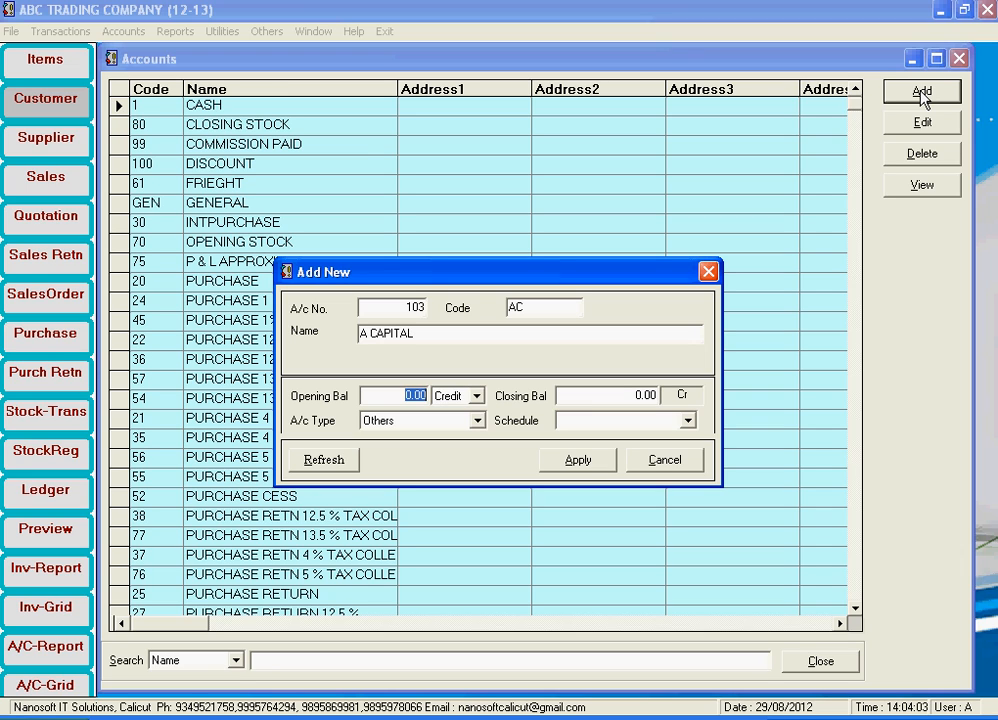
# - Set the A CAPITAL account's opening balance to 50000
pyautogui.write('50000')
pyautogui.press('Tab')
pyautogui.press('Tab')
pyautogui.press('Tab')
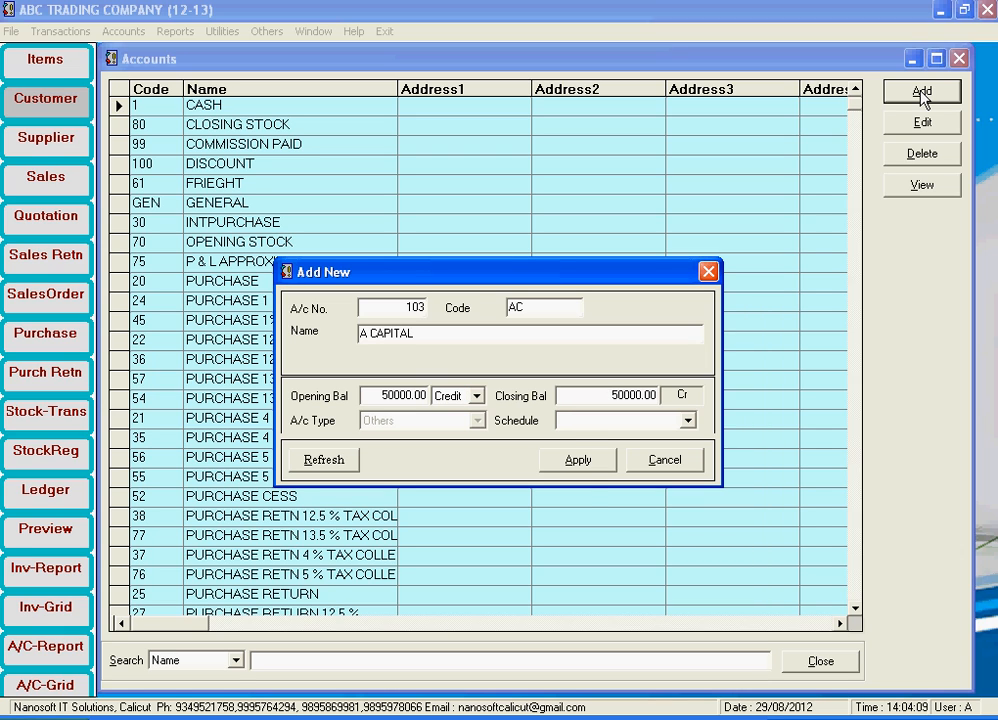
# - Assign the A CAPITAL account to the Current Liabilities schedule, save it and close the accounts list
pyautogui.hotkey('alt', 'Down')
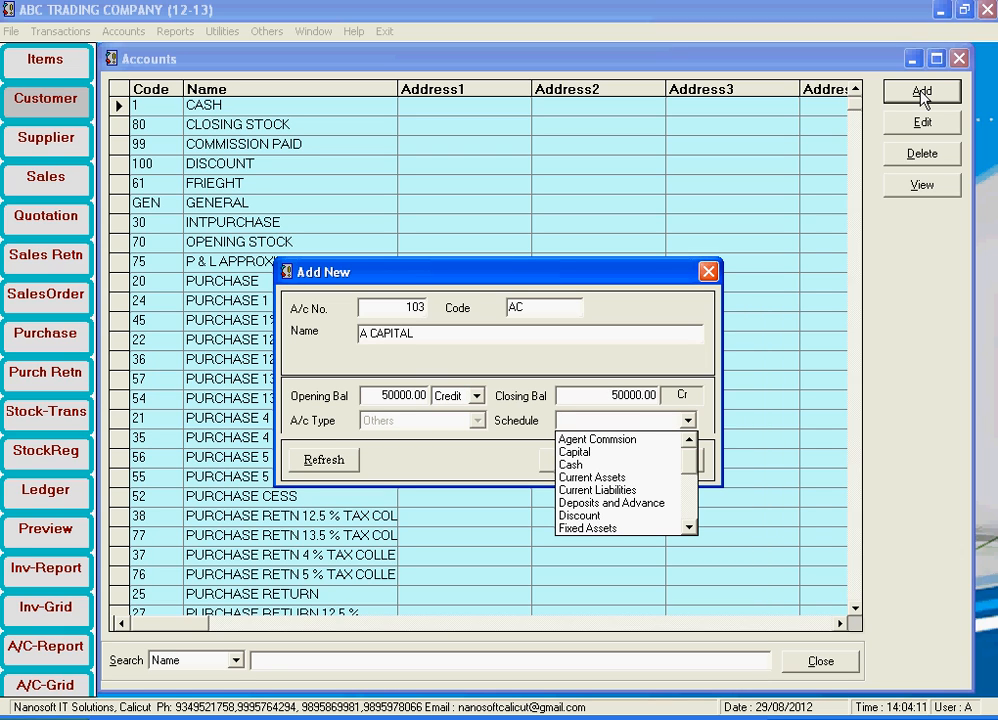
pyautogui.write('CU')
pyautogui.press('Down')
pyautogui.press('Down')
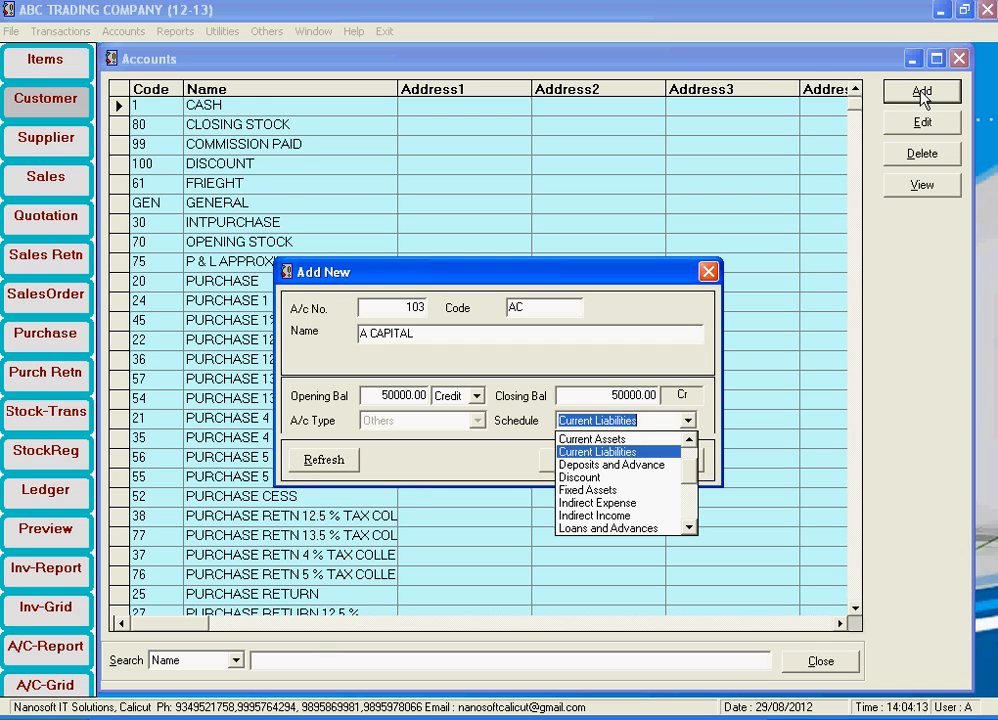
pyautogui.press('Return')
pyautogui.press('Return')
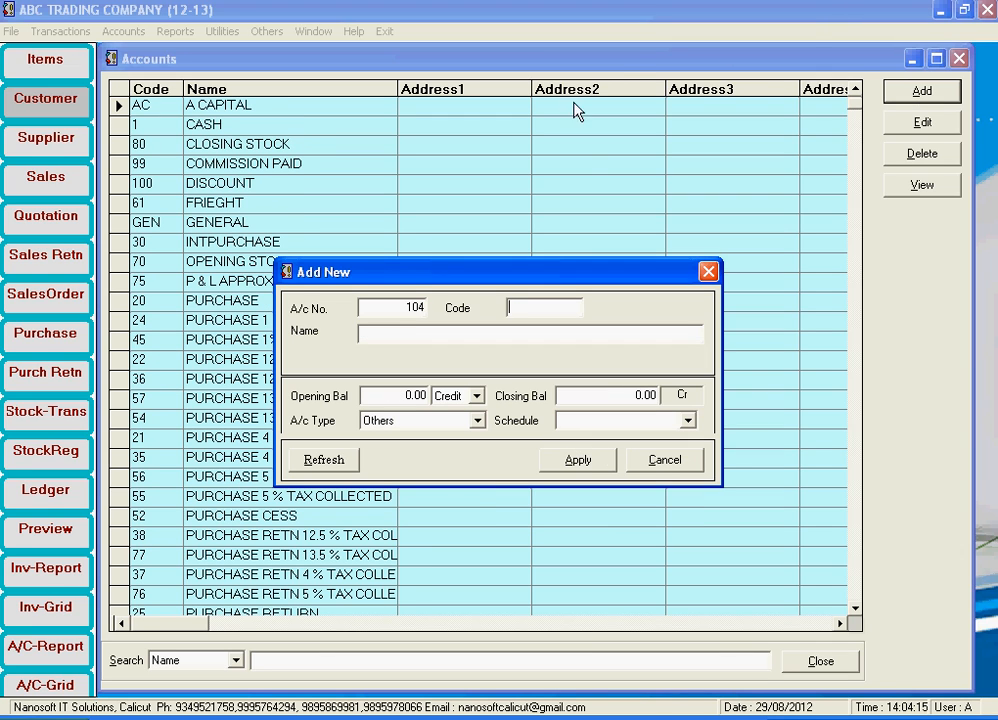
pyautogui.click(686, 463)
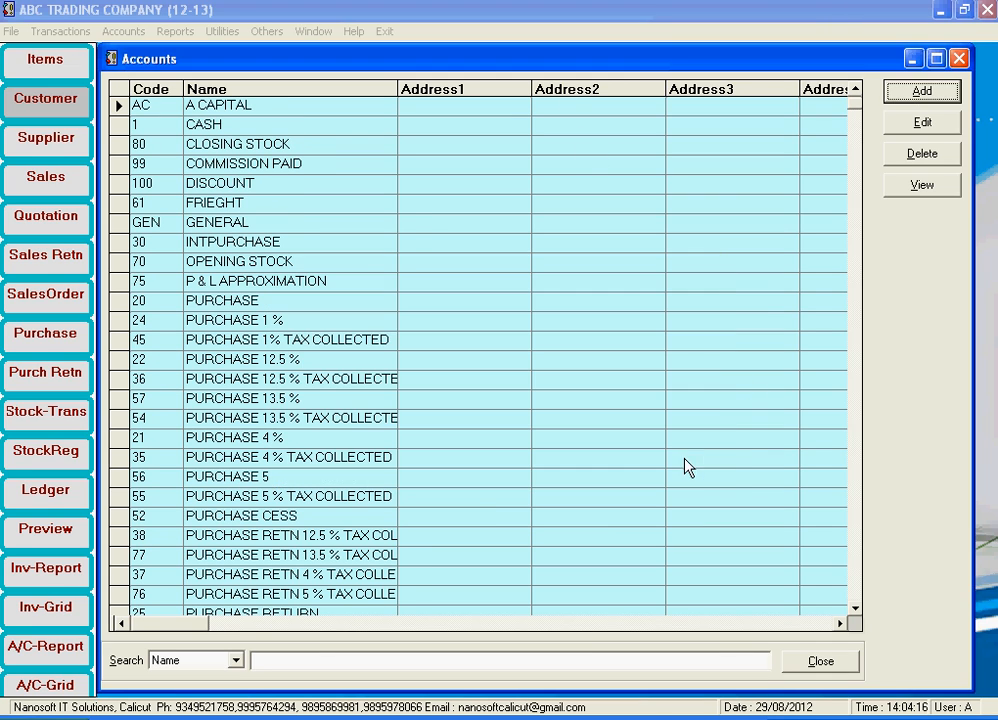
pyautogui.click(821, 662)
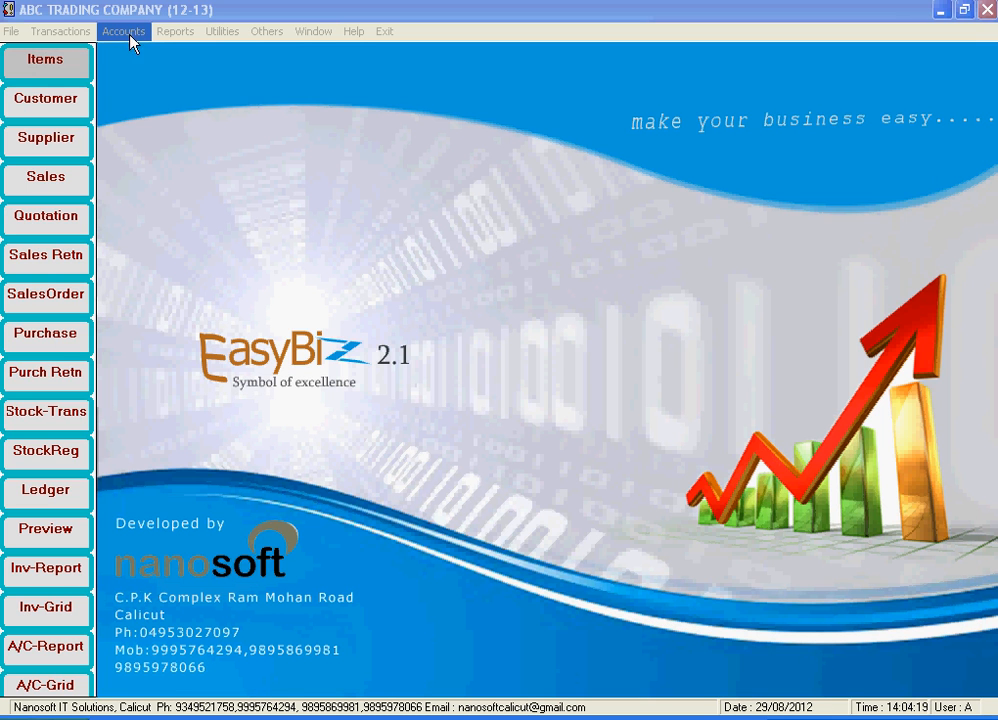
pyautogui.click(72, 33)
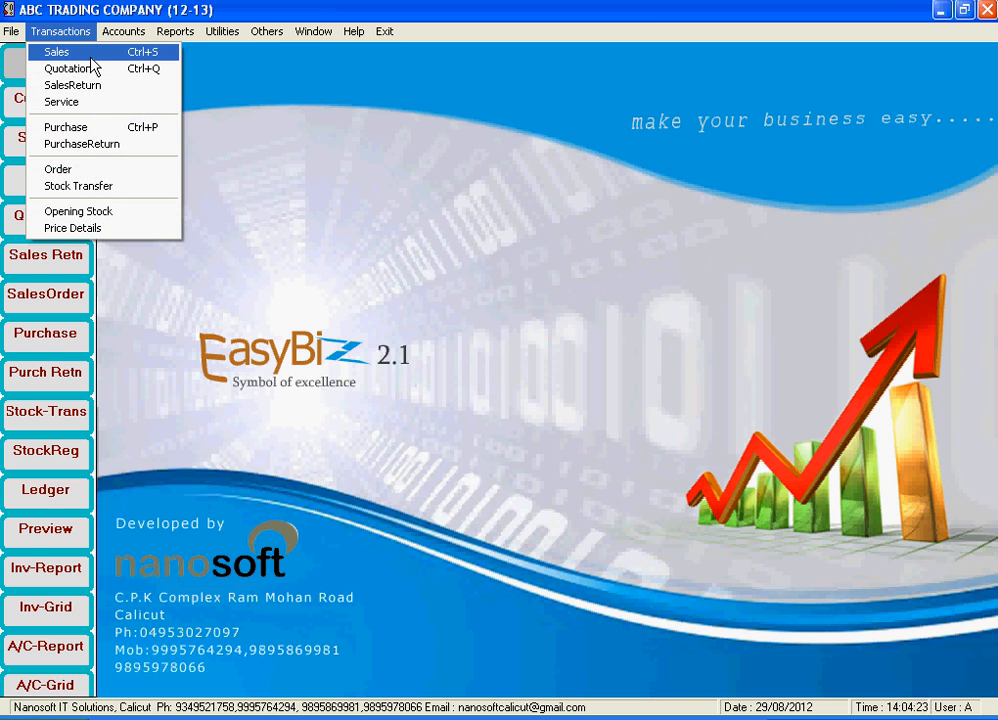
pyautogui.click(70, 53)
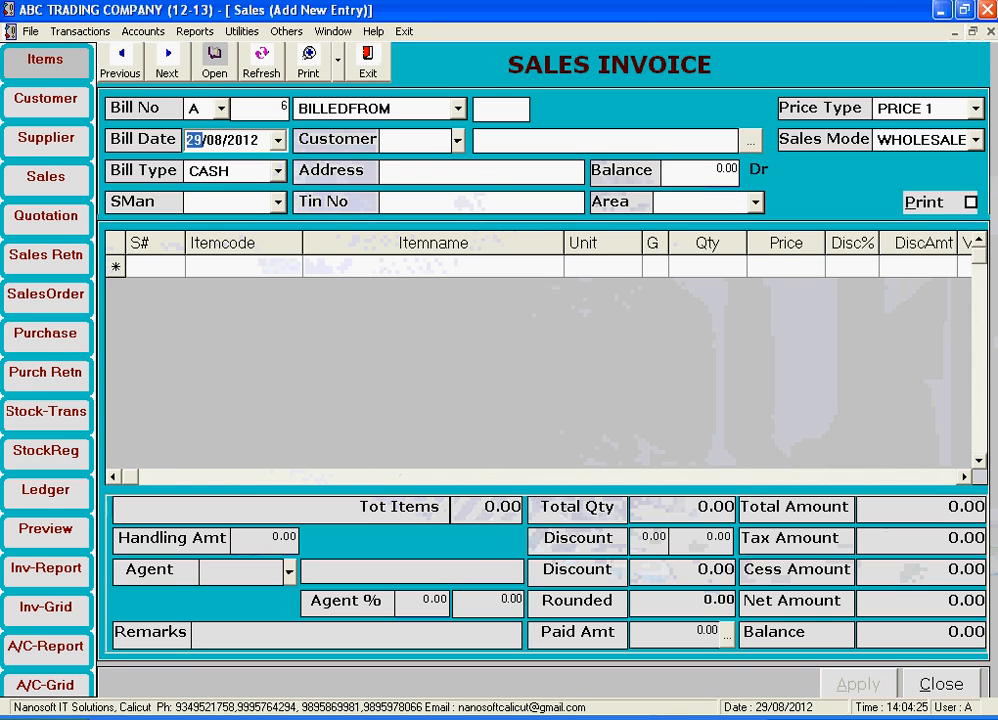
pyautogui.click(941, 685)
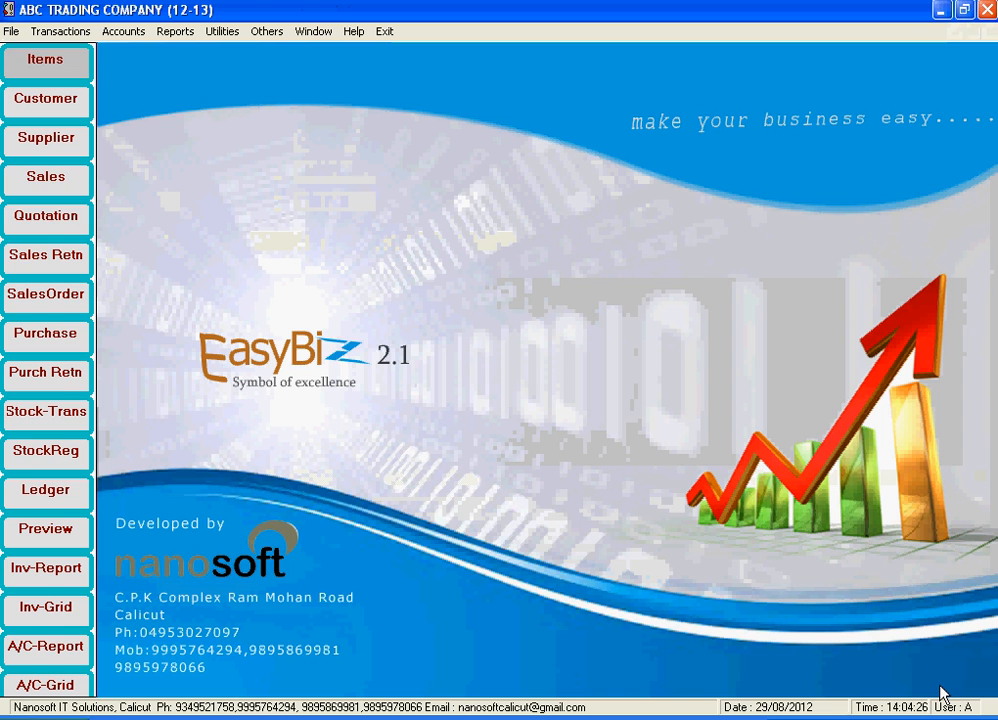
# - Start a new inventory item with code TES and name TESTED ITEM
pyautogui.click(58, 74)
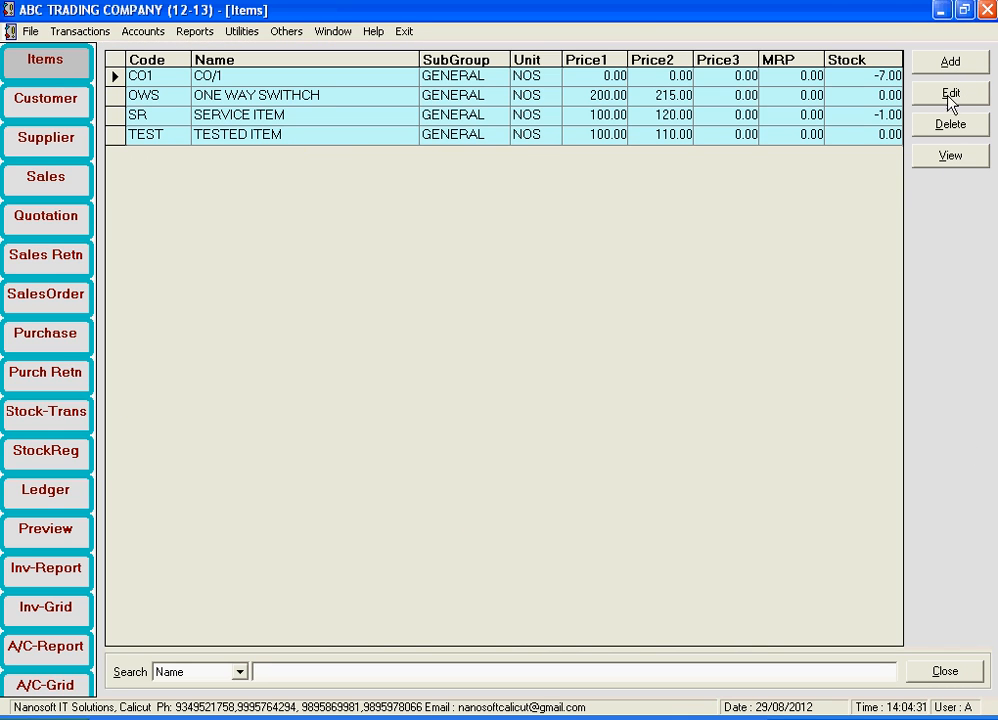
pyautogui.click(966, 64)
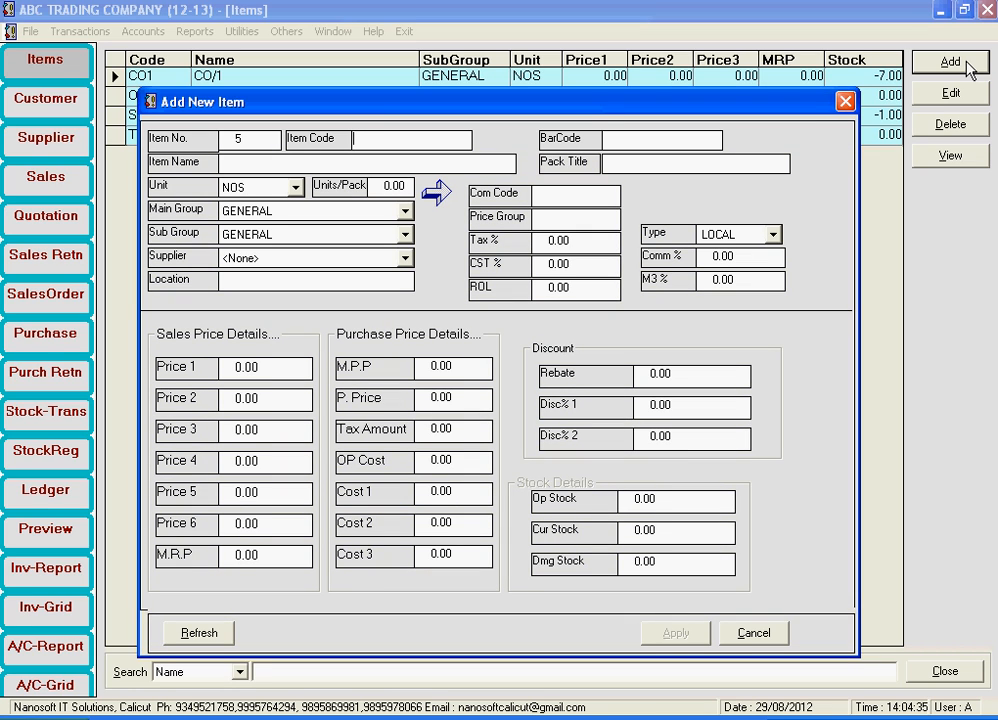
pyautogui.write('TES')
pyautogui.press('Tab')
pyautogui.write('TESTED ITEM')
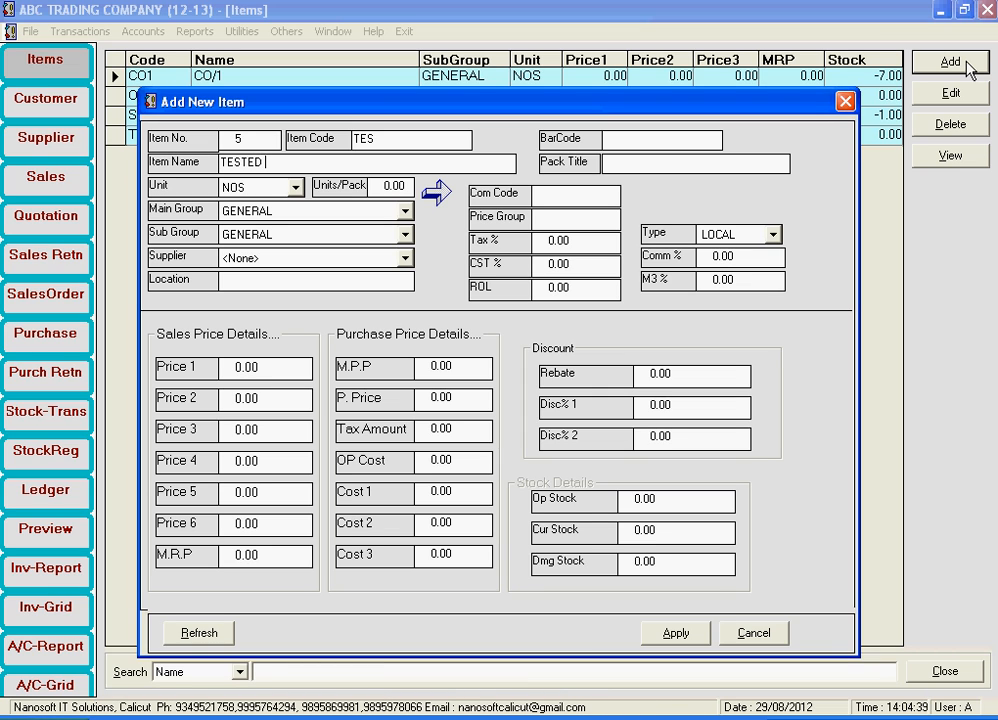
pyautogui.press('Tab')
pyautogui.press('Tab')
pyautogui.press('Tab')
pyautogui.press('Tab')
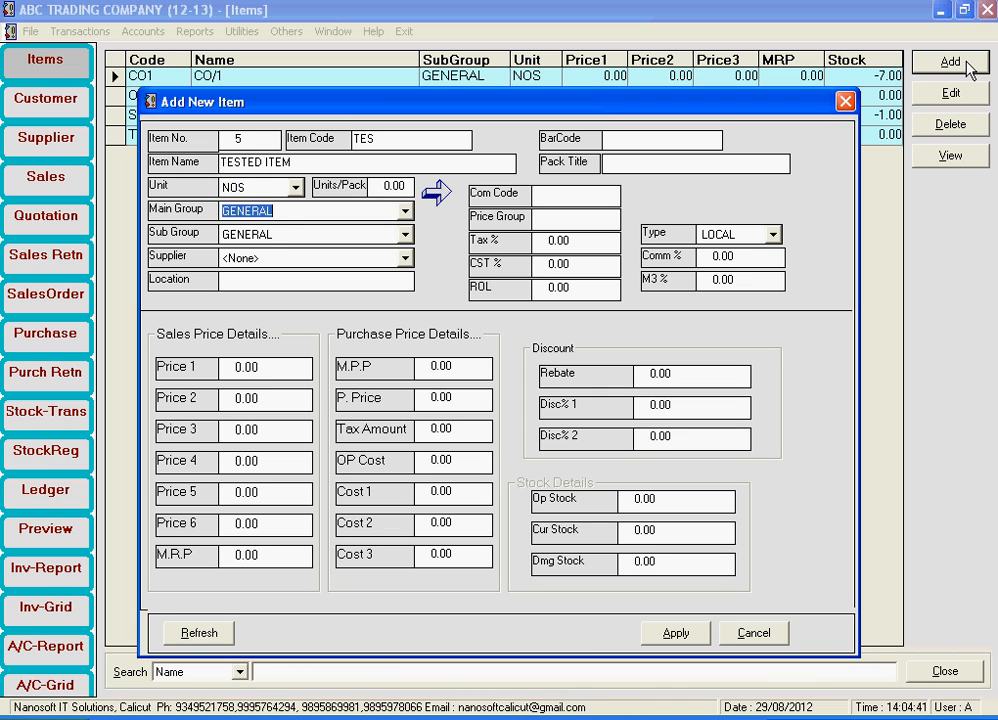
# - Set the TESTED ITEM tax percentage to 5
pyautogui.press('Tab')
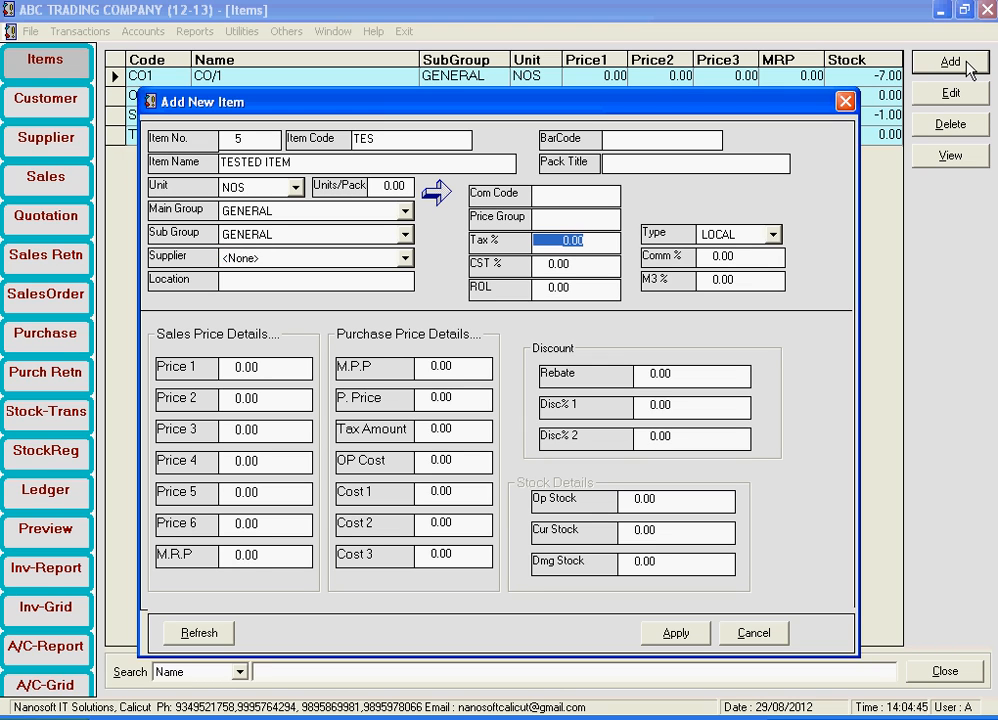
pyautogui.write('5')
pyautogui.press('Tab')
pyautogui.press('Tab')
pyautogui.press('Tab')
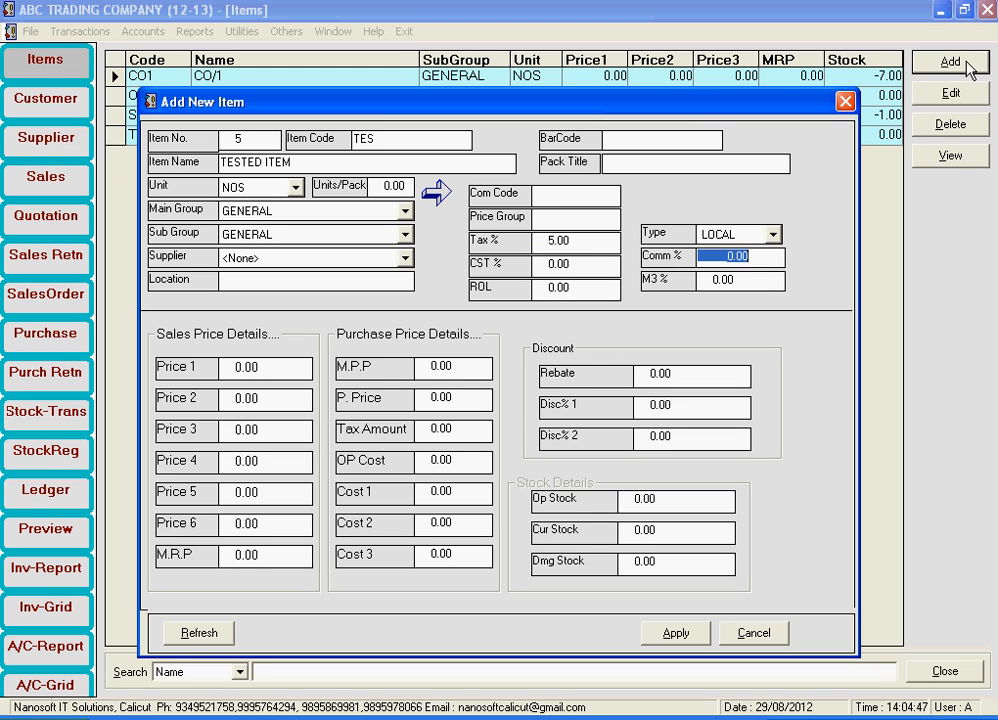
# - Set the item's sales prices to 100 for Price 1, 112 for Price 2 and 113 for Price 3
pyautogui.press('Tab')
pyautogui.press('Tab')
pyautogui.write('100')
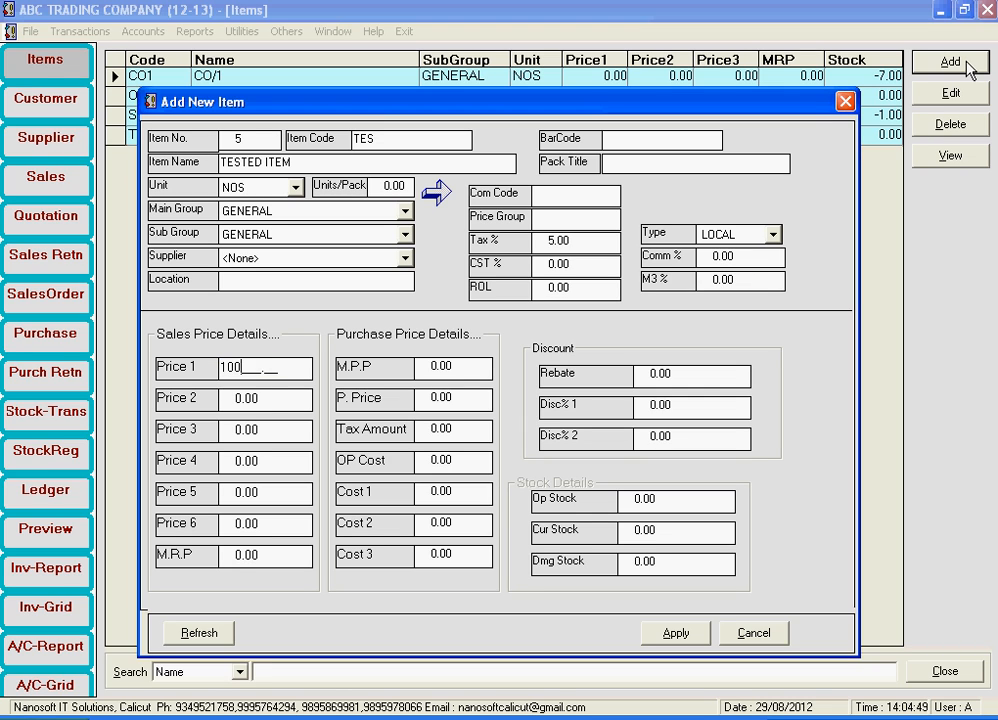
pyautogui.press('Tab')
pyautogui.write('1')
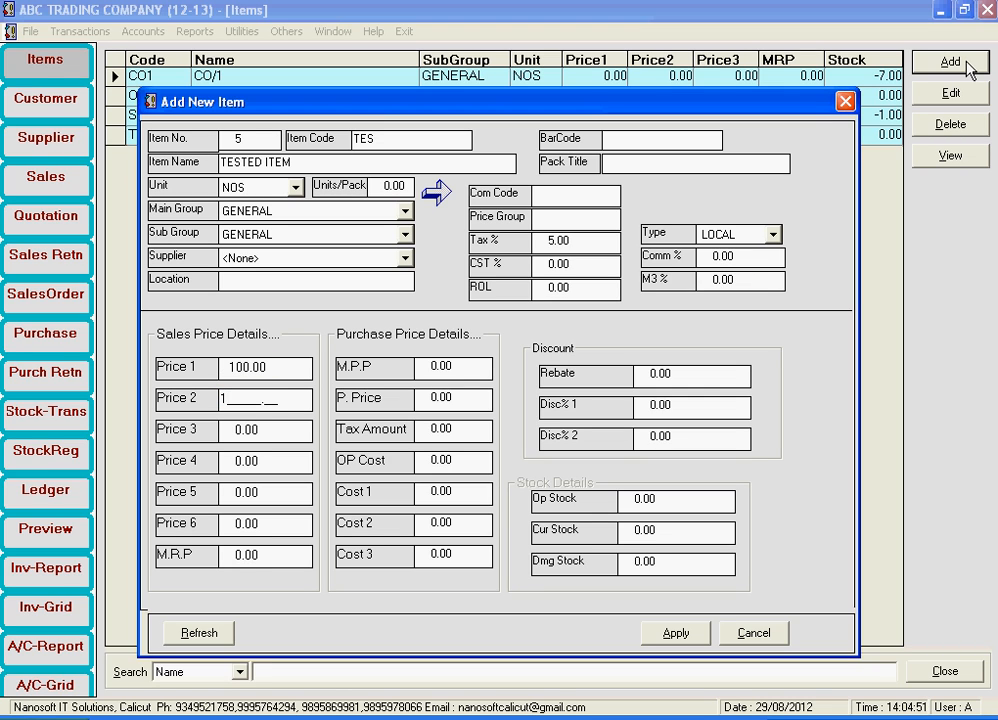
pyautogui.write('12')
pyautogui.press('Tab')
pyautogui.write('11')
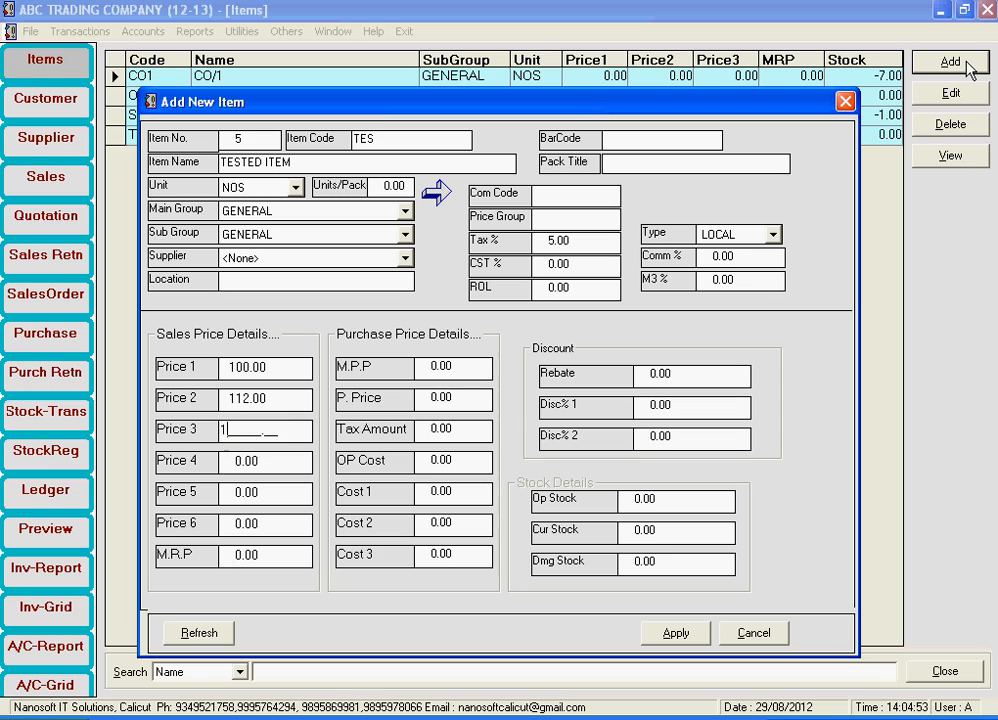
pyautogui.write('3')
# - Save the new TESTED ITEM with the remaining price, cost and discount fields left at their defaults, and close the items list
pyautogui.press('Tab')
pyautogui.press('Tab')
pyautogui.press('Tab')
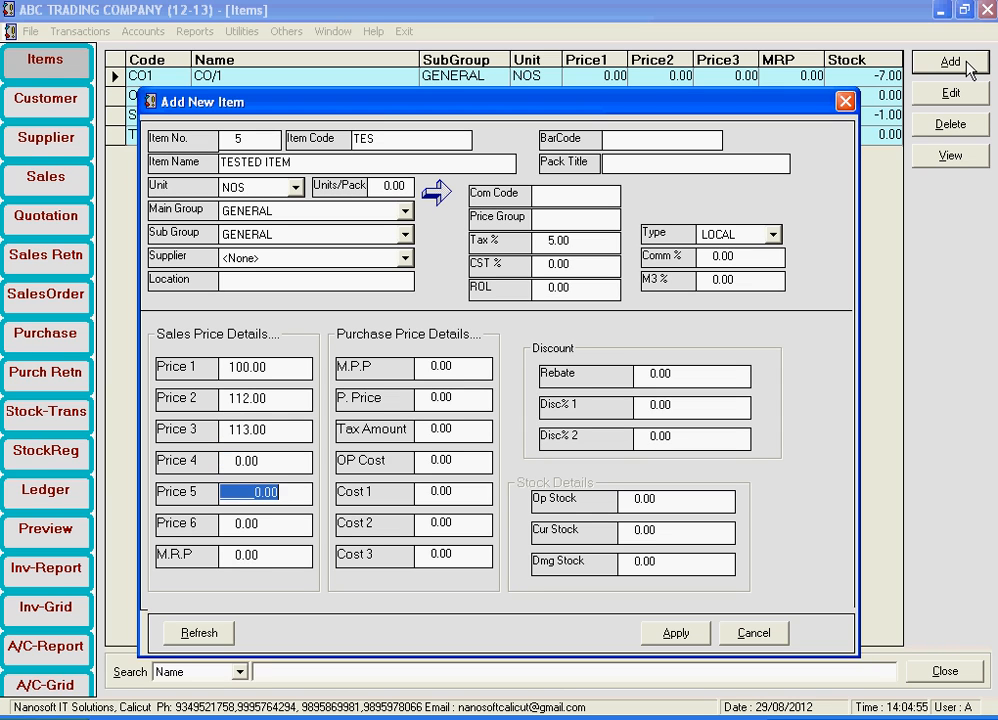
pyautogui.press('Tab')
pyautogui.press('Tab')
pyautogui.press('Tab')
pyautogui.press('Tab')
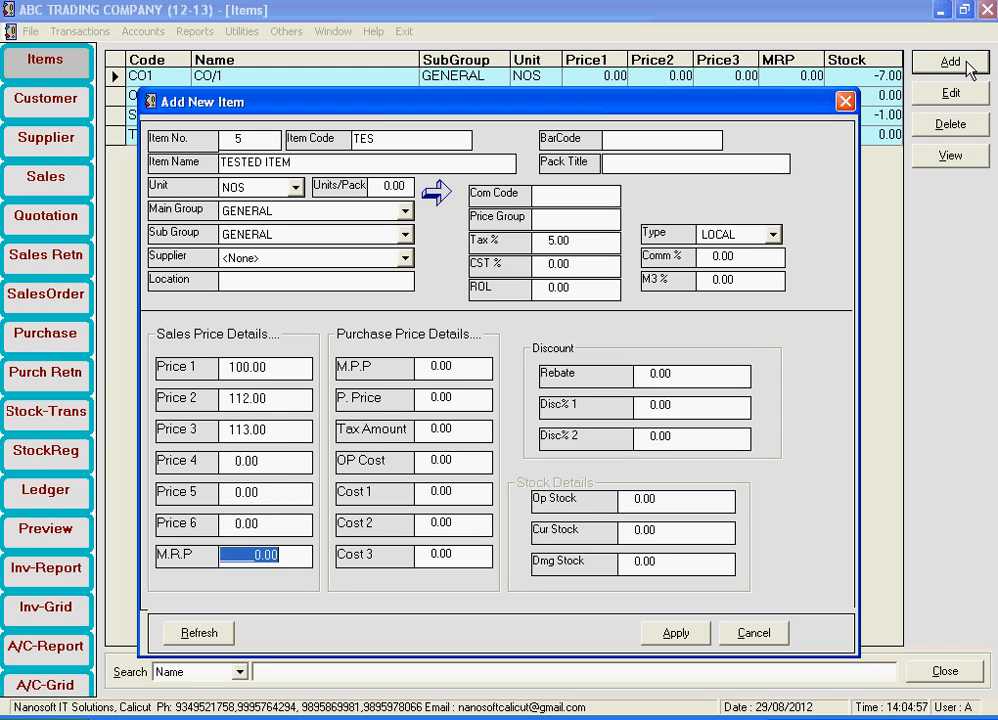
pyautogui.press('Tab')
pyautogui.press('Tab')
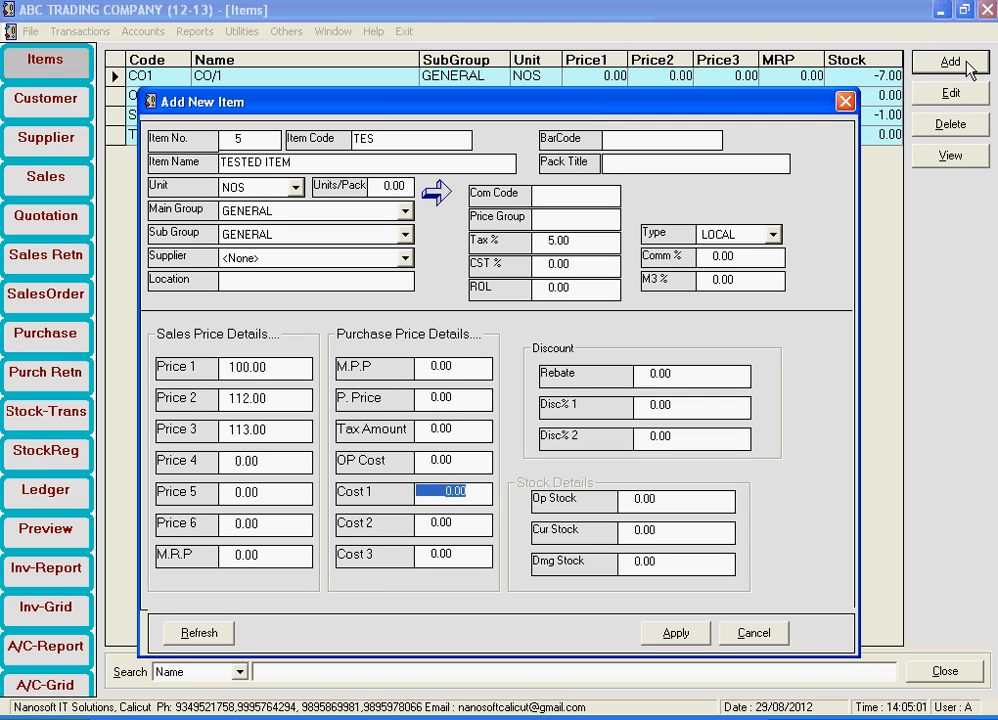
pyautogui.press('Tab')
pyautogui.press('Tab')
pyautogui.press('Tab')
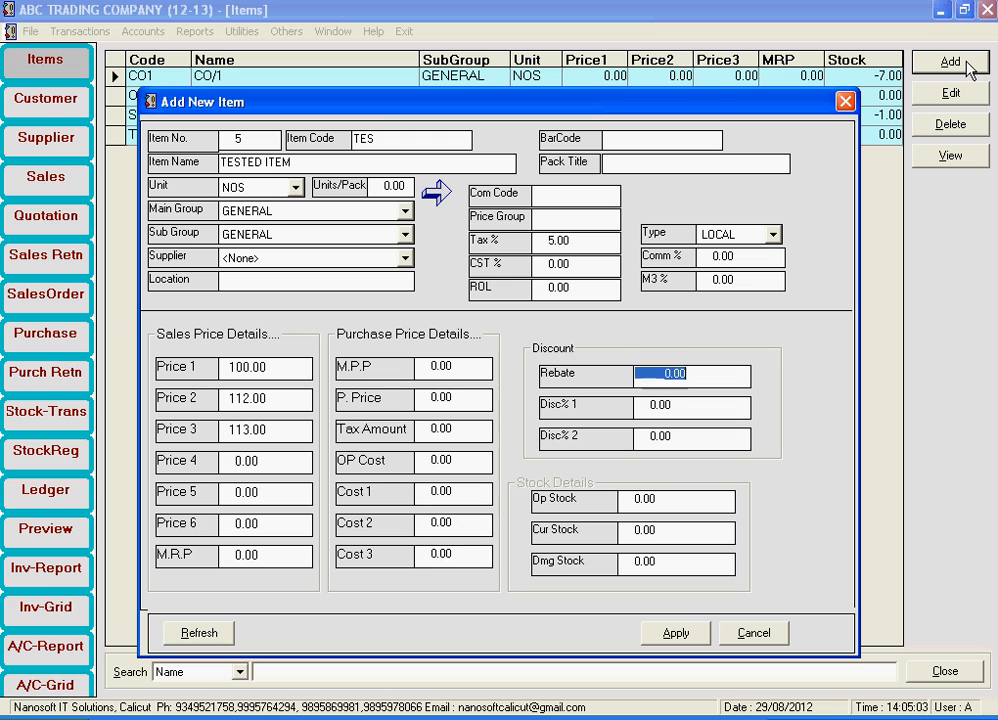
pyautogui.press('Tab')
pyautogui.press('Tab')
pyautogui.press('Tab')
pyautogui.press('Return')
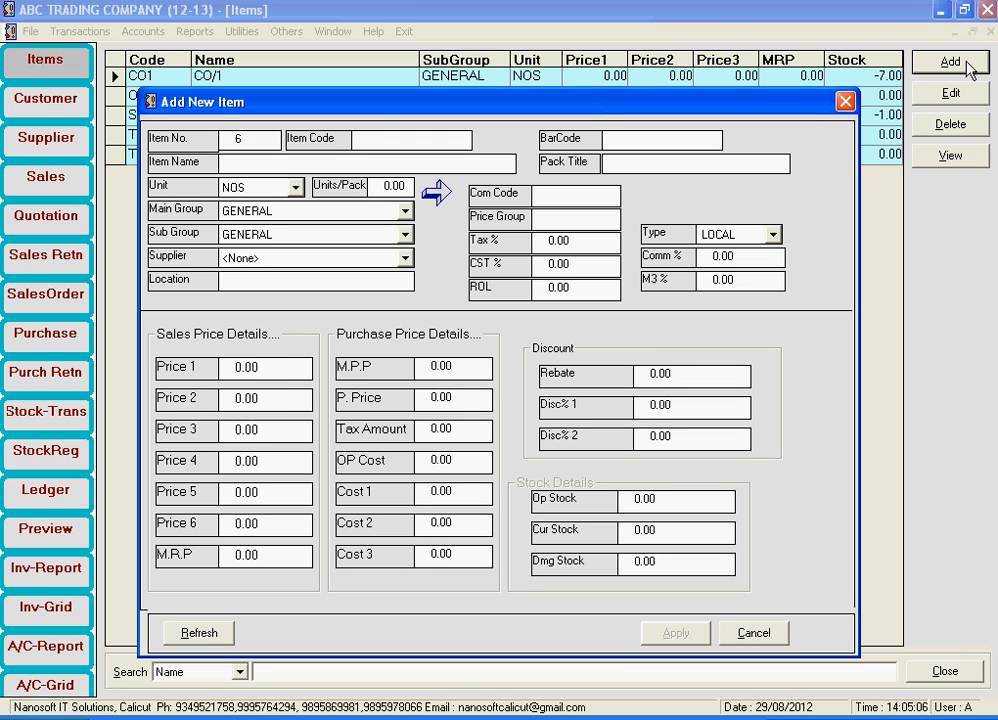
pyautogui.click(845, 102)
pyautogui.click(966, 674)
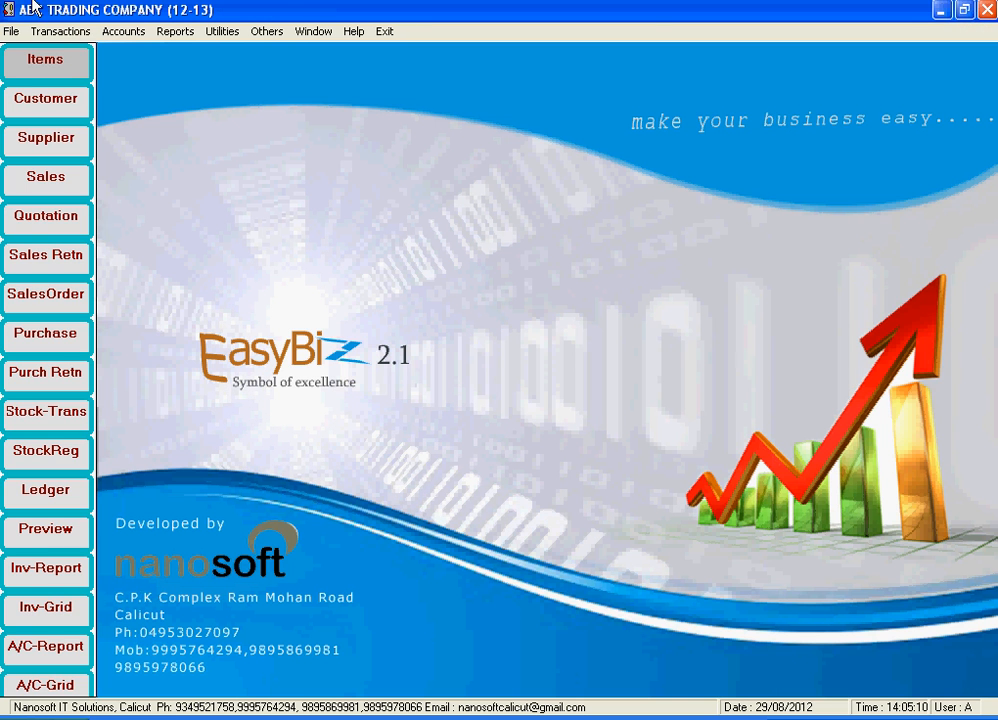
# - Start a new purchase invoice with invoice number 12, keeping the default dates and CASH bill type
pyautogui.click(68, 32)
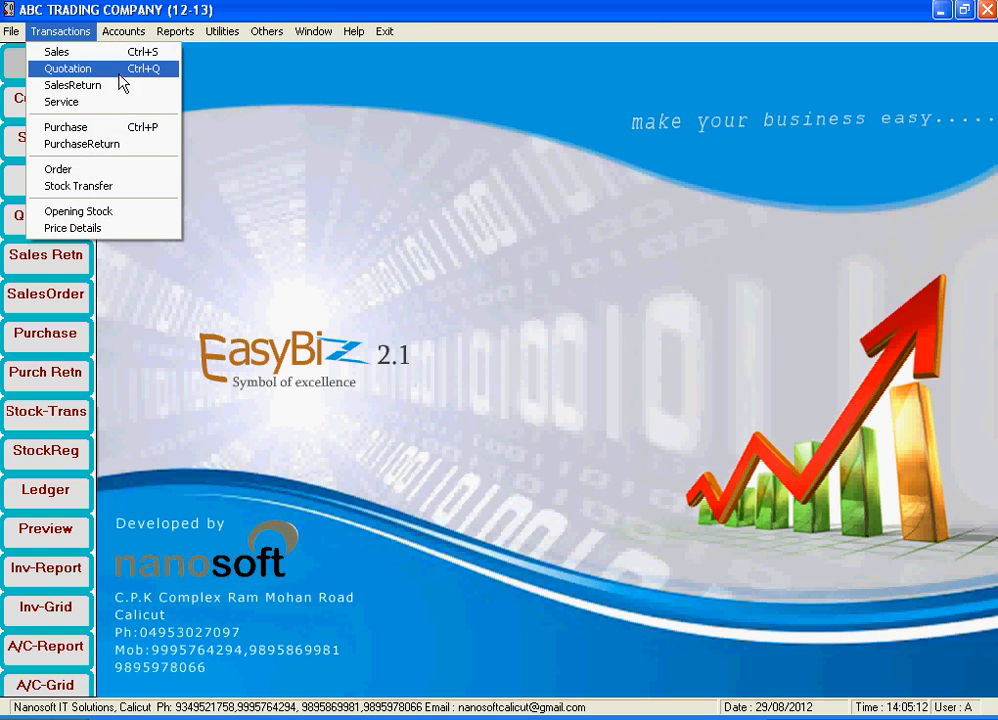
pyautogui.click(66, 127)
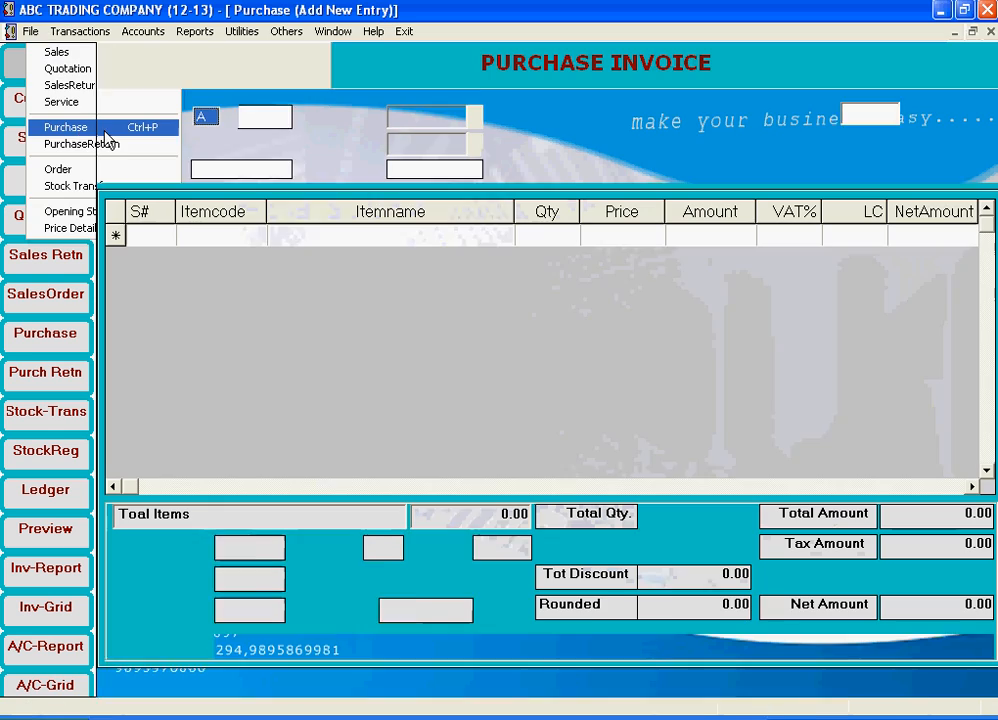
pyautogui.press('Return')
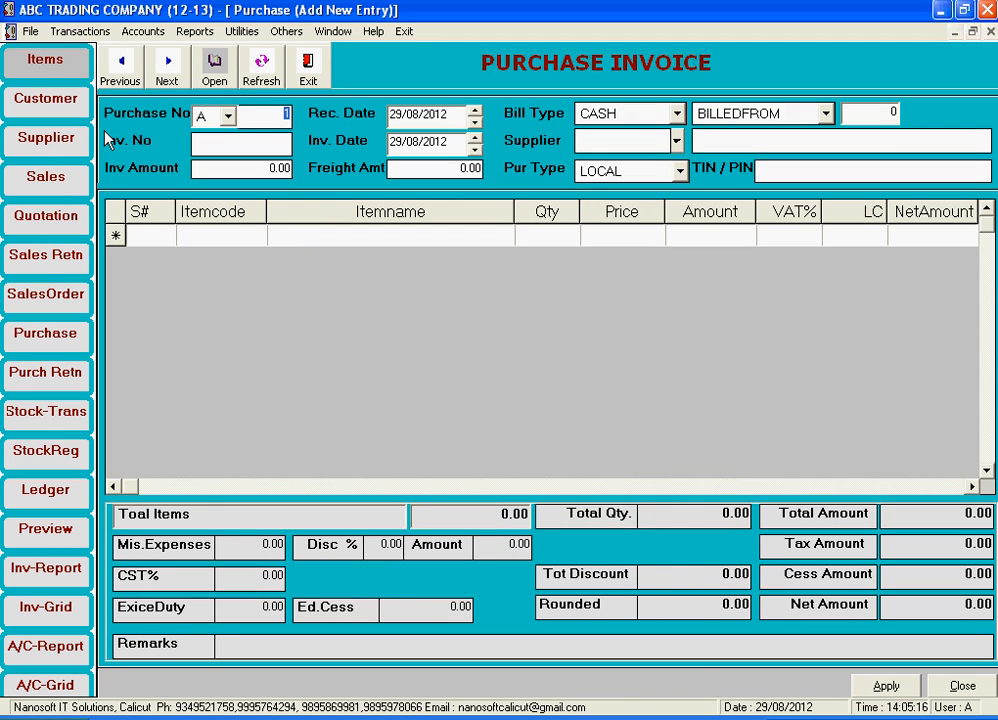
pyautogui.press('Return')
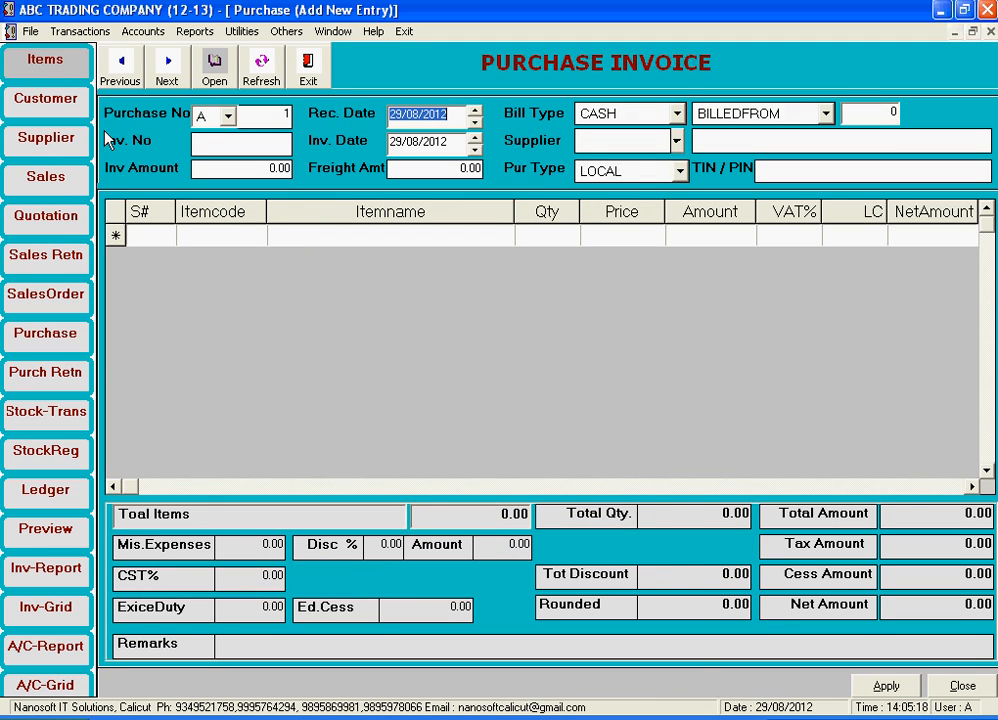
pyautogui.press('Return')
pyautogui.write('1')
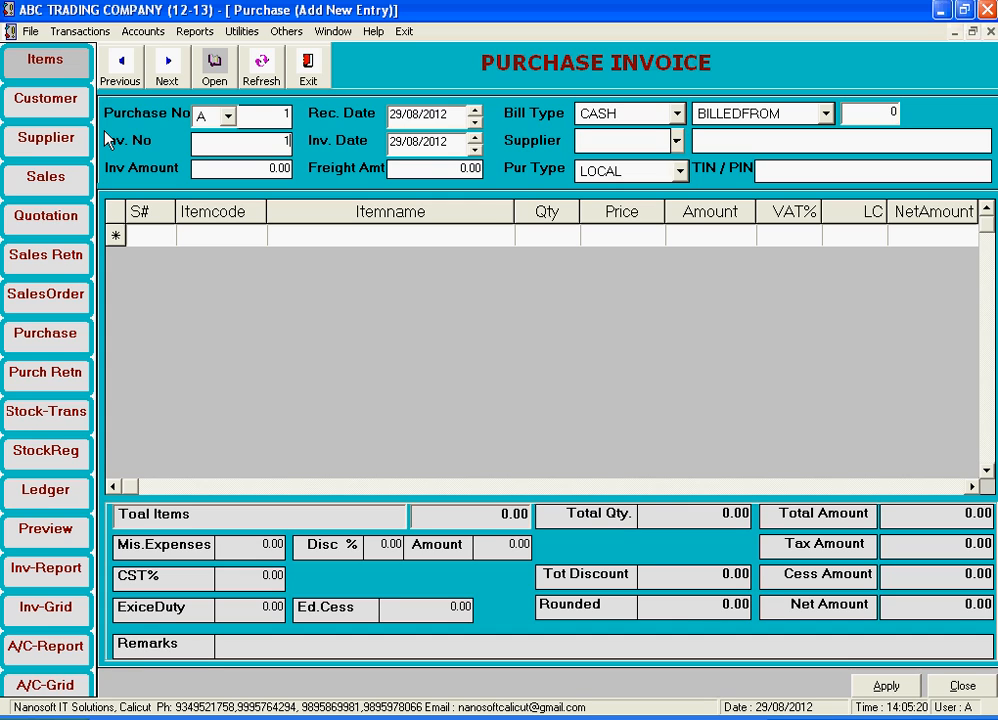
pyautogui.write('2')
pyautogui.press('Return')
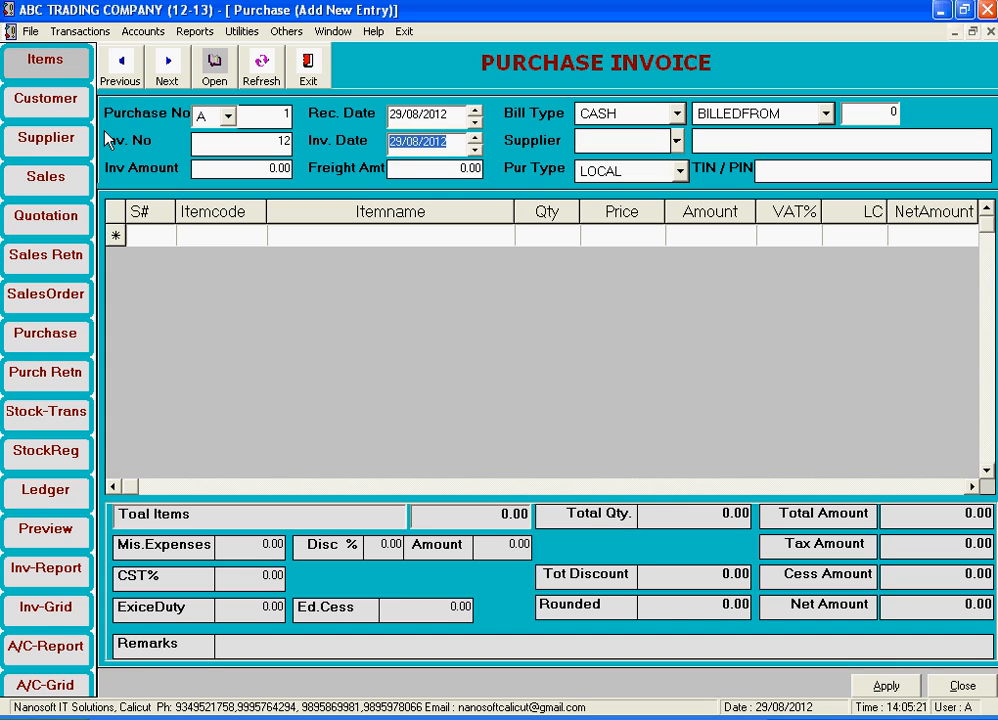
pyautogui.press('Return')
pyautogui.press('Return')
pyautogui.press('Return')
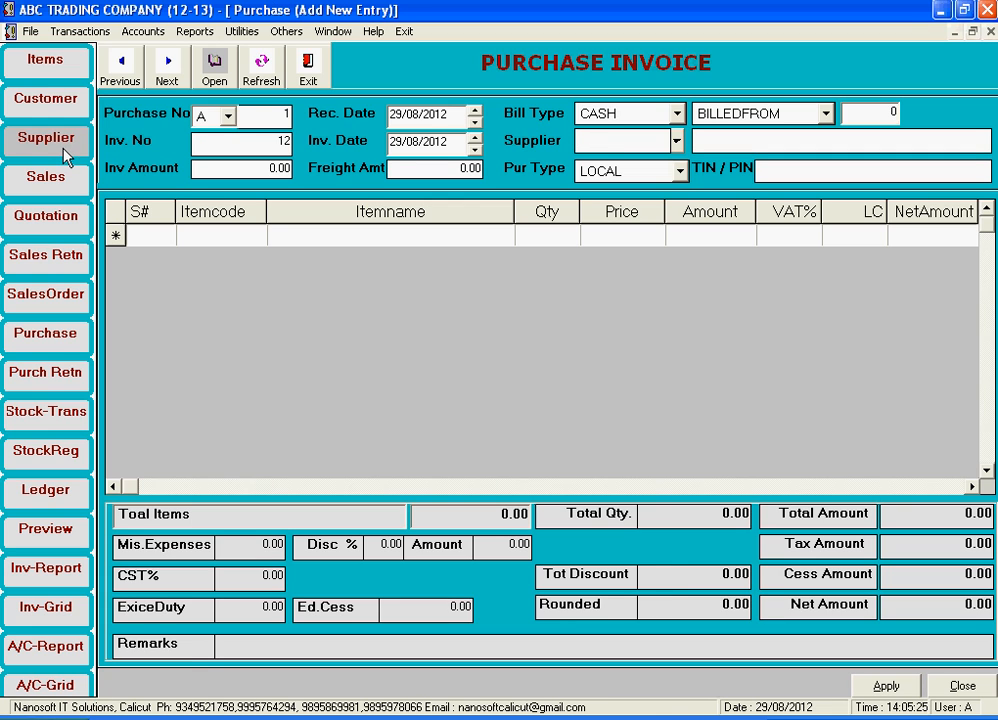
# - Start a new supplier record with code TS and name TESTED SUPLIER
pyautogui.click(66, 150)
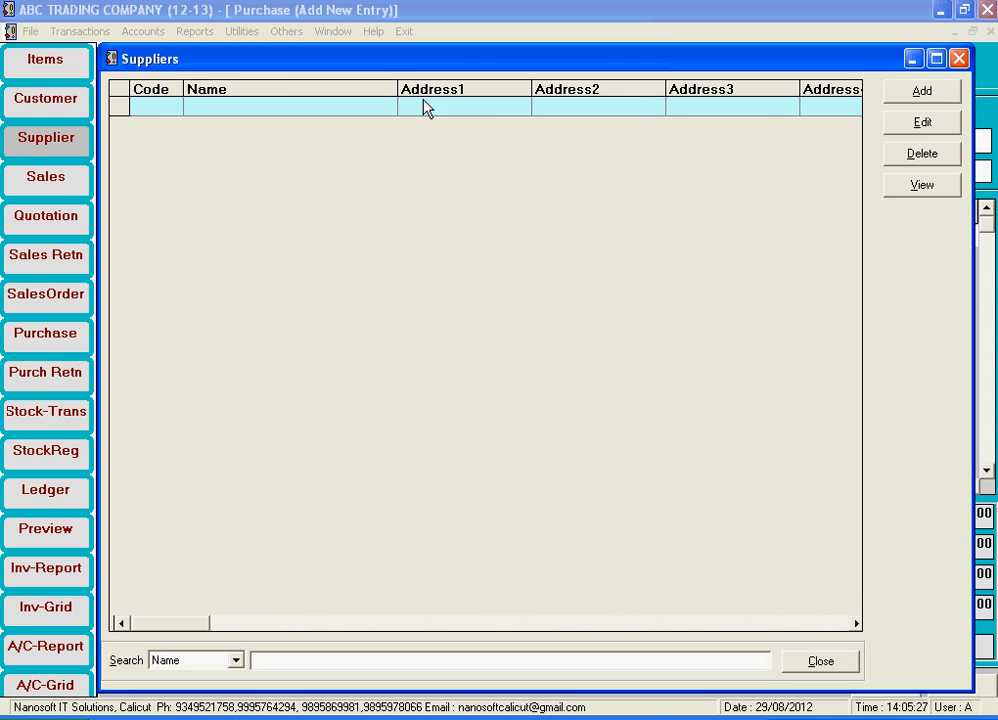
pyautogui.click(934, 98)
pyautogui.write('T')
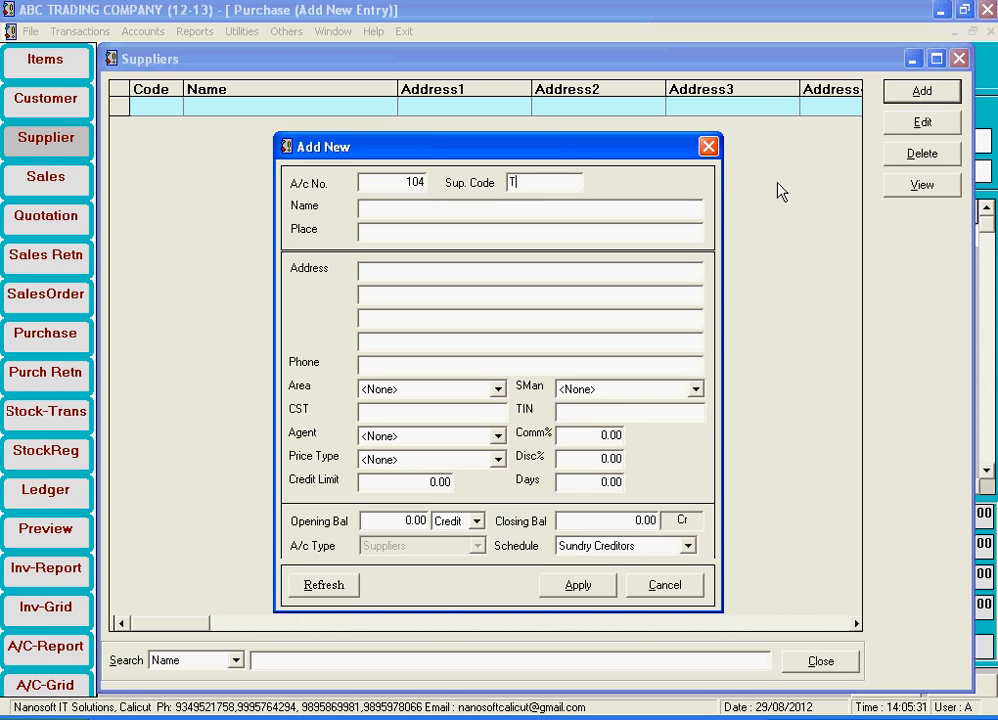
pyautogui.write('ES')
pyautogui.press('Return')
pyautogui.write('TESTED SUPLIER')
pyautogui.press('Return')
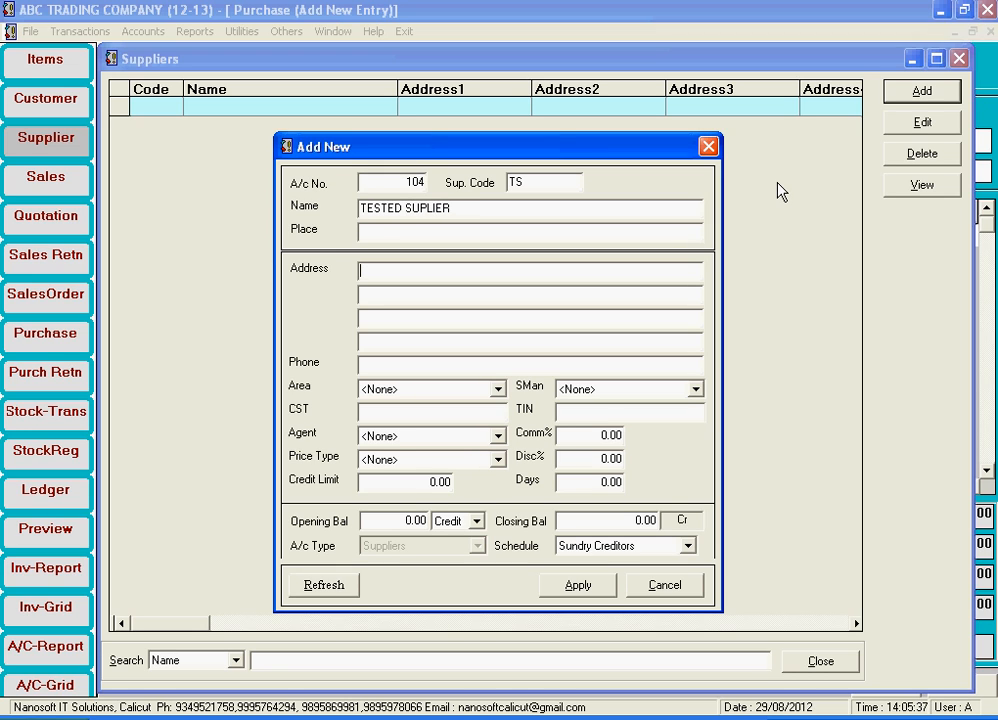
# - Enter CALICUT in the first address line of the new supplier, keeping the remaining contact fields blank
pyautogui.press('Return')
pyautogui.press('Return')
pyautogui.press('Return')
pyautogui.press('Return')
pyautogui.press('Return')
pyautogui.press('Return')
pyautogui.press('Return')
pyautogui.press('Return')
pyautogui.press('Return')
pyautogui.press('Return')
pyautogui.click(382, 273)
pyautogui.write('CALICUT')
pyautogui.press('Return')
pyautogui.press('Return')
pyautogui.press('Return')
pyautogui.press('Return')
pyautogui.press('Return')
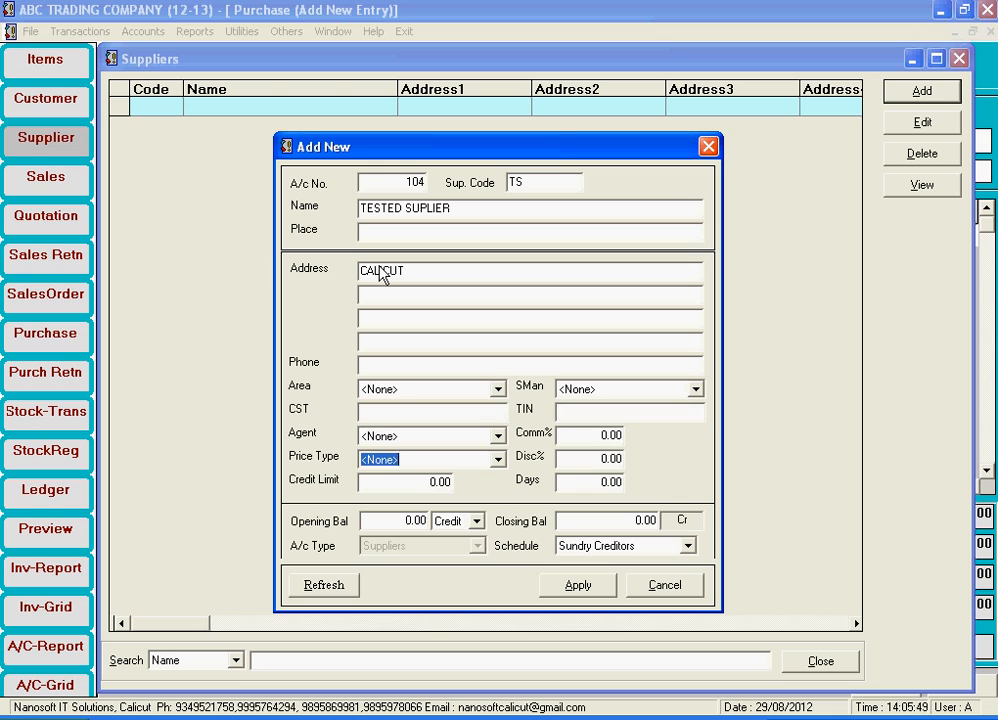
# - Save the supplier with a zero opening balance under Sundry Creditors and close the suppliers list
pyautogui.press('Return')
pyautogui.press('Return')
pyautogui.press('Return')
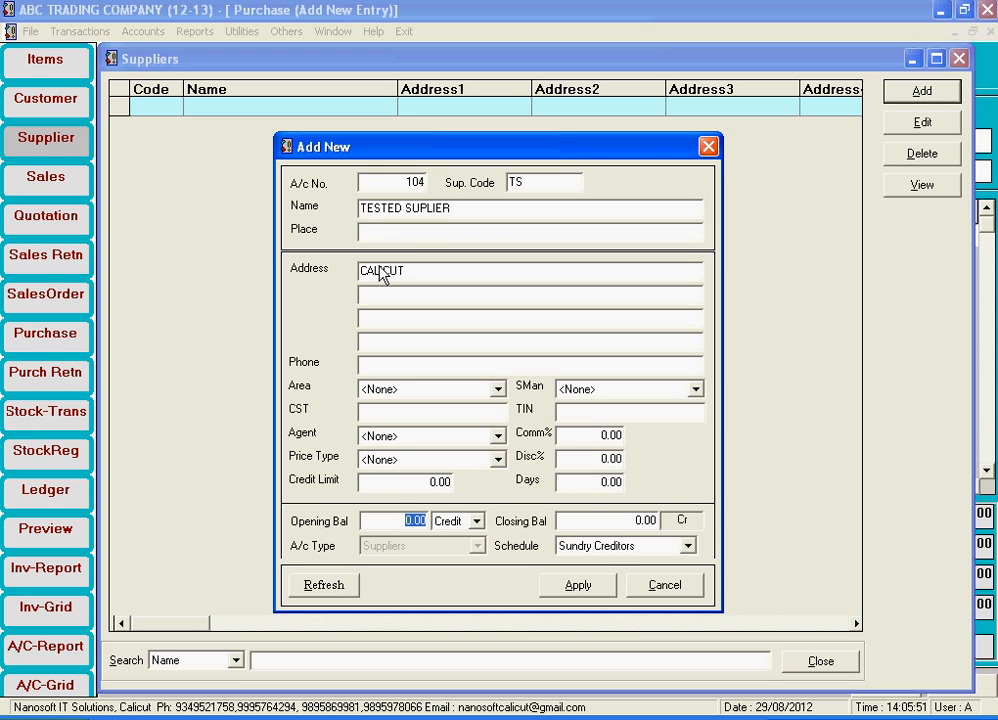
pyautogui.write('5')
pyautogui.press('BackSpace')
pyautogui.press('Return')
pyautogui.press('Return')
pyautogui.press('Return')
pyautogui.press('Return')
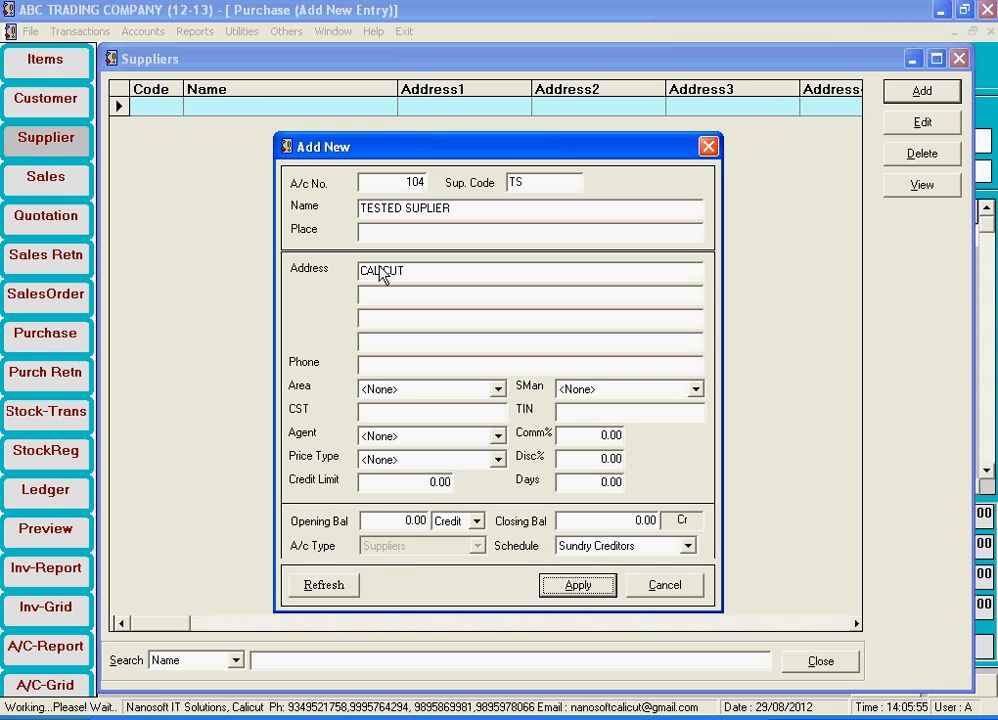
pyautogui.click(690, 595)
pyautogui.click(820, 600)
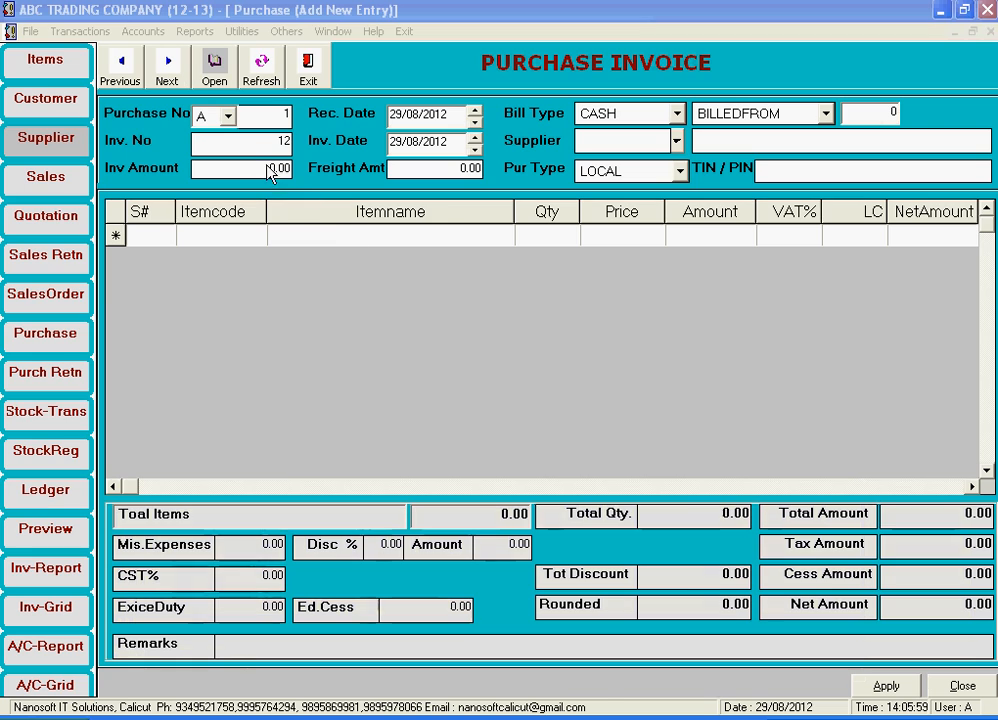
# - Select TESTED SUPLIER as the purchase supplier with LOCAL purchase type and set the invoice amount to 5000
pyautogui.press('Return')
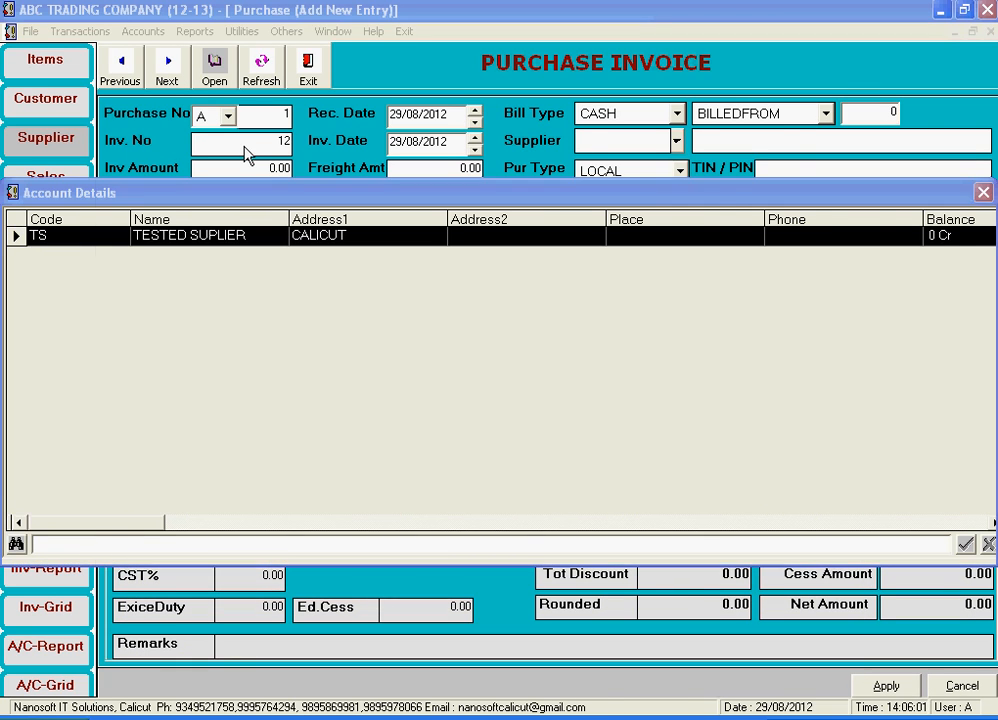
pyautogui.press('Return')
pyautogui.press('Return')
pyautogui.press('Return')
pyautogui.press('Return')
pyautogui.press('Return')
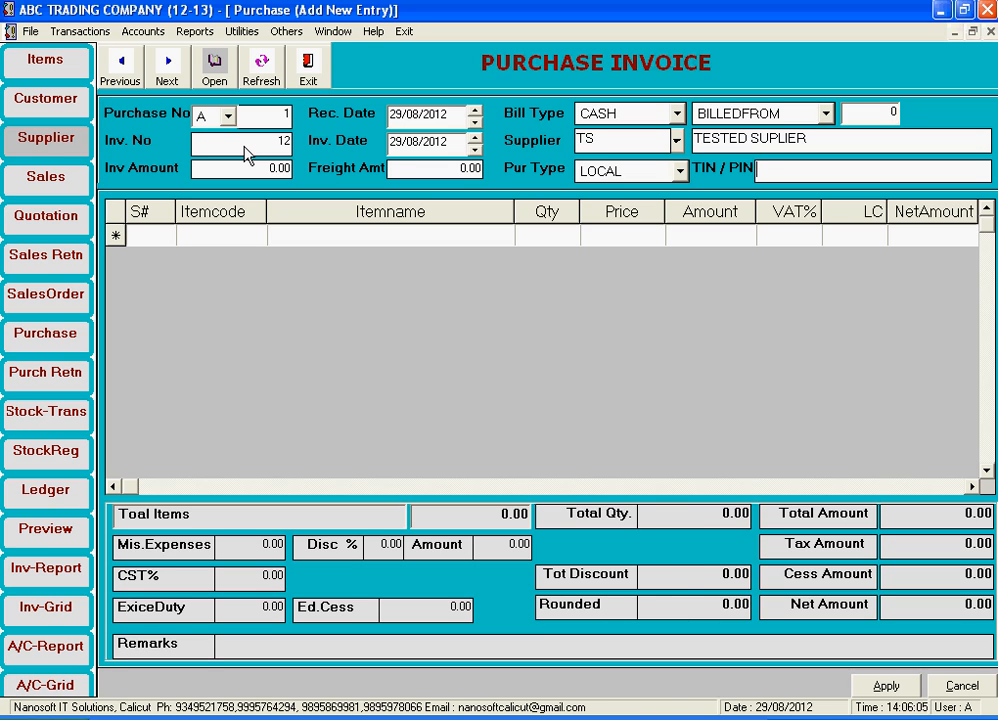
pyautogui.press('Return')
pyautogui.write('5000')
pyautogui.press('Return')
pyautogui.press('Return')
# - Add item OWS, ONE WAY SWITHCH, to the purchase invoice with quantity 1 and price 100
pyautogui.press('Return')
pyautogui.press('Down')
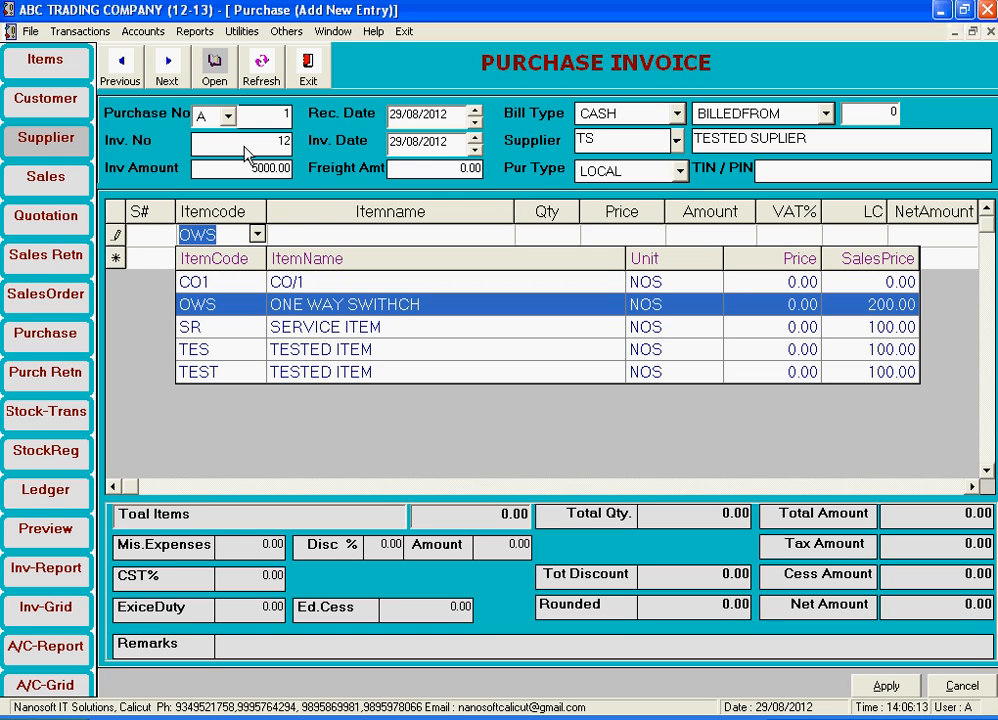
pyautogui.press('Return')
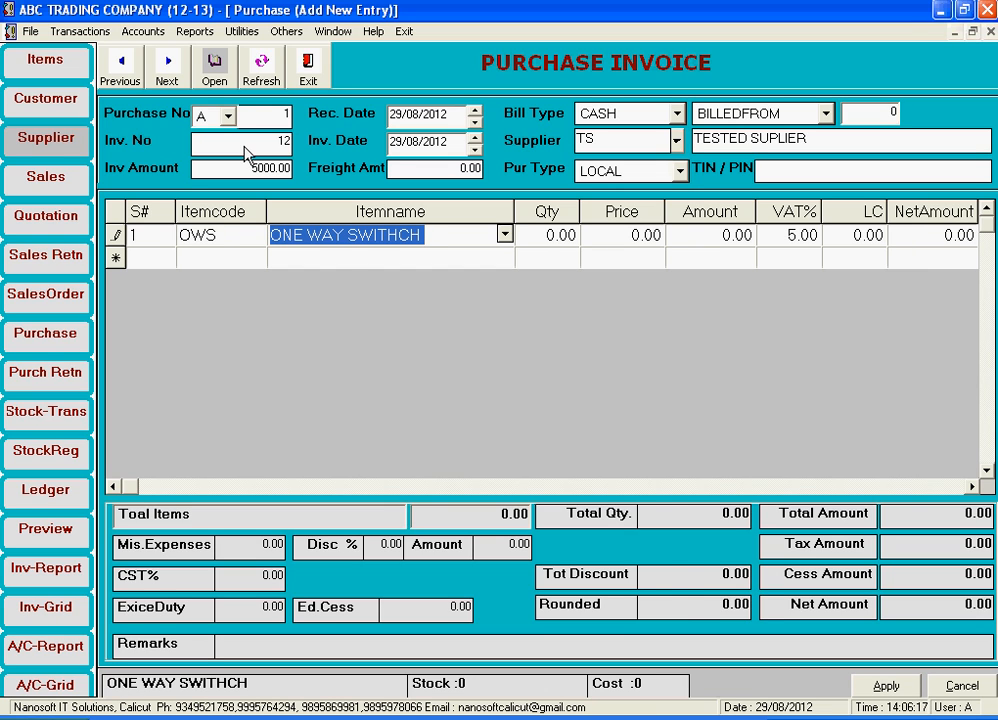
pyautogui.press('Return')
pyautogui.write('1')
pyautogui.press('Return')
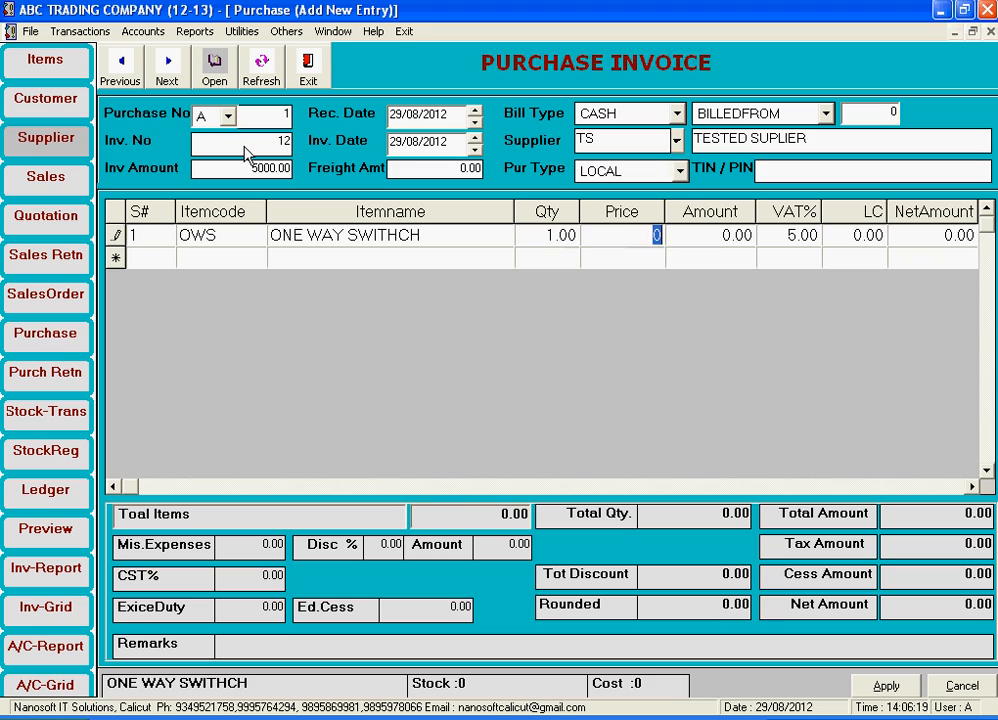
pyautogui.write('100')
pyautogui.press('Return')
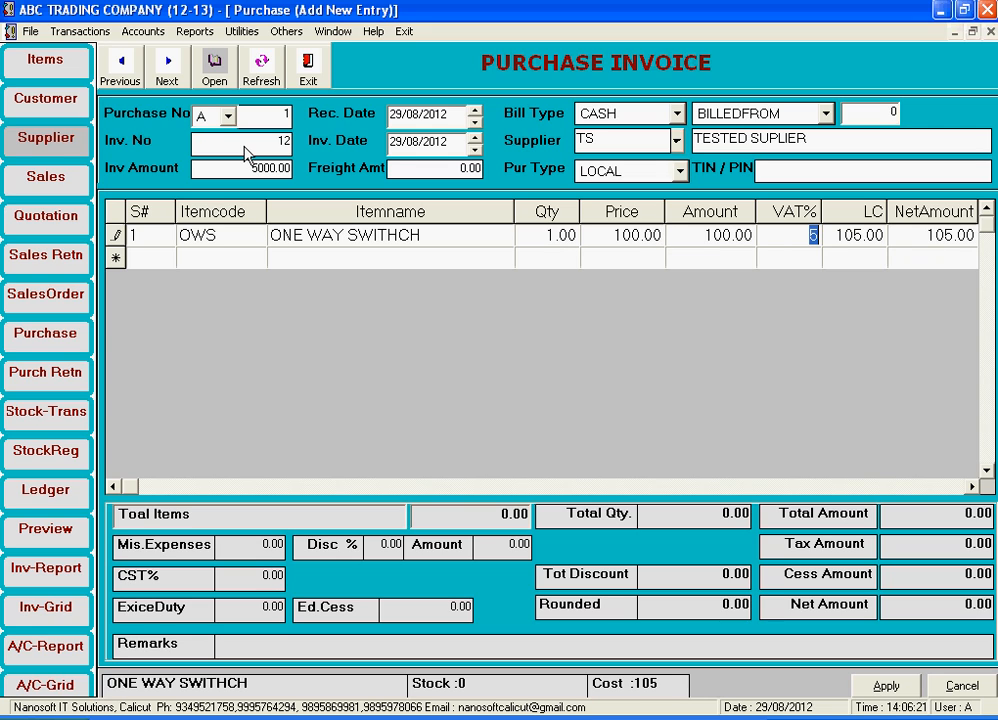
# - Accept the item line with its default VAT, save the purchase invoice and close it
pyautogui.press('Return')
pyautogui.press('Return')
pyautogui.press('Return')
pyautogui.press('Return')
pyautogui.press('Return')
pyautogui.press('Return')
pyautogui.press('Return')
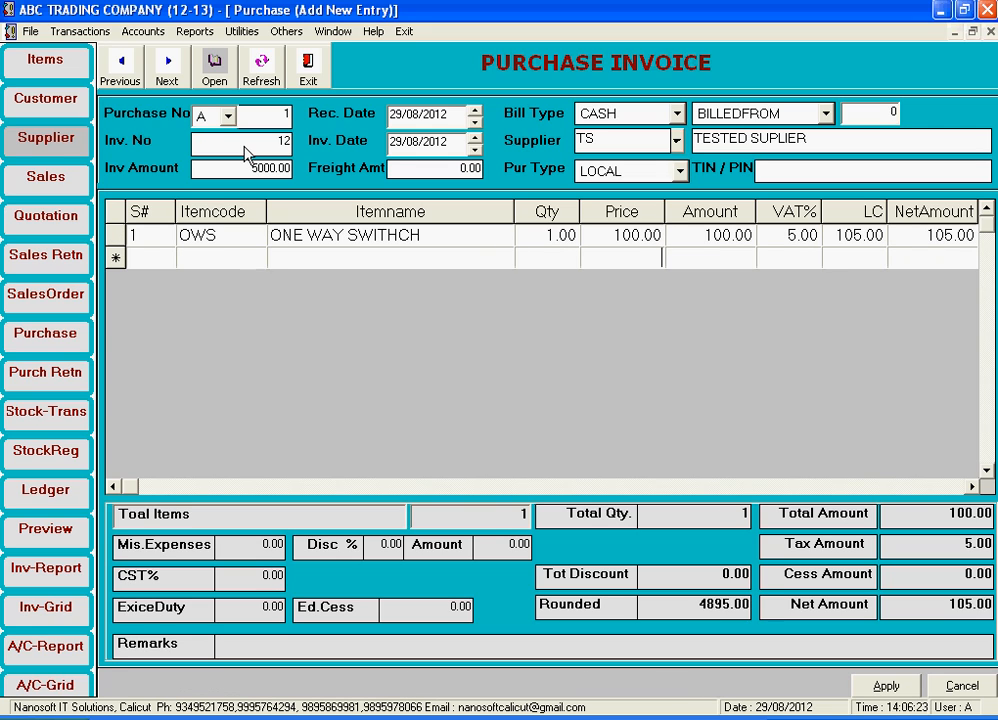
pyautogui.press('Return')
pyautogui.press('Return')
pyautogui.press('Return')
pyautogui.press('Return')
pyautogui.press('Return')
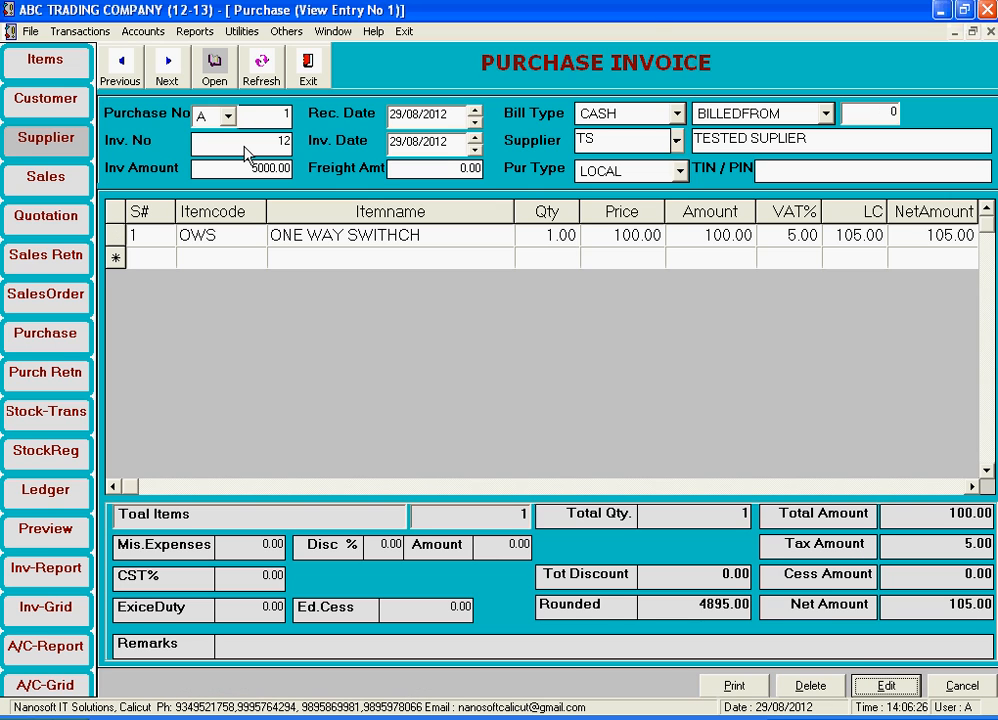
pyautogui.click(975, 688)
pyautogui.click(975, 688)
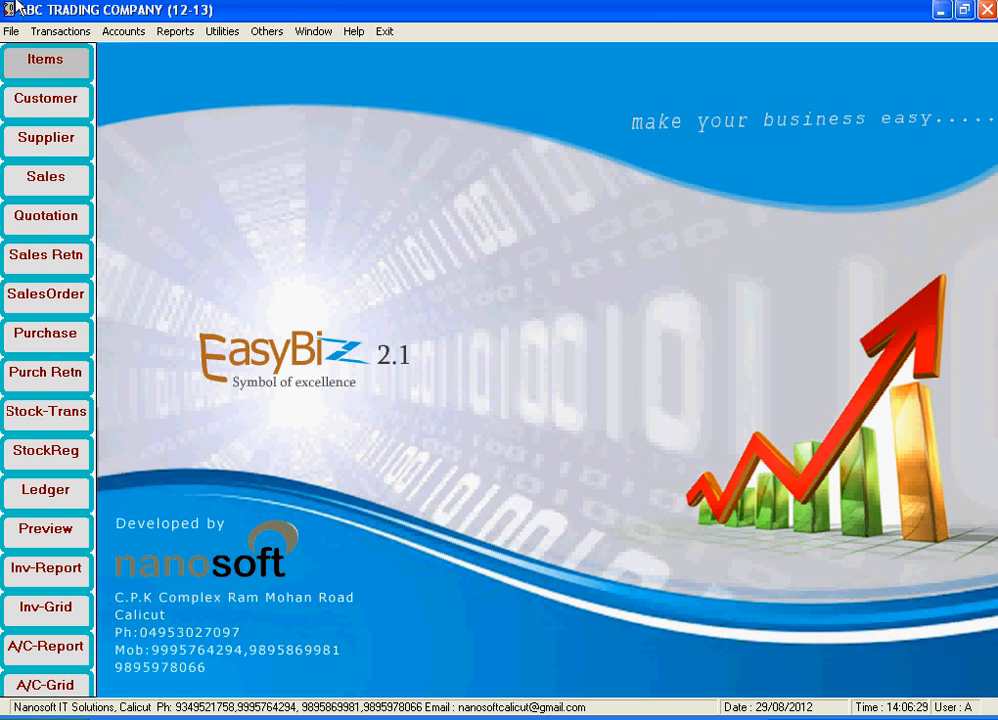
# - Start a new sales invoice and choose CASH as the bill type
pyautogui.click(73, 40)
pyautogui.click(85, 55)
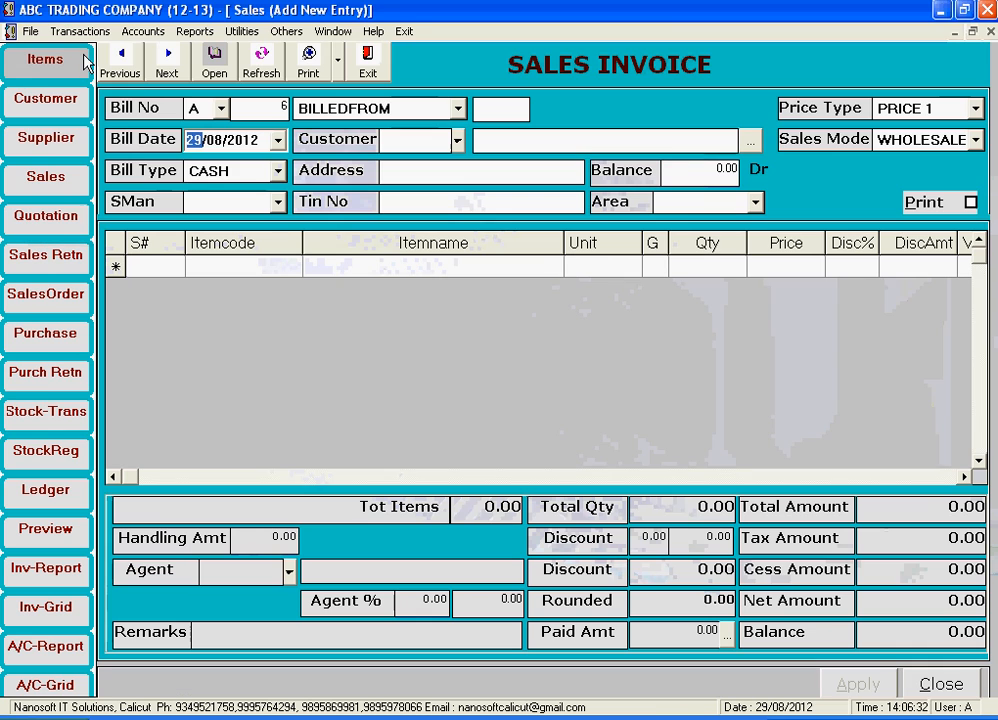
pyautogui.press('Down')
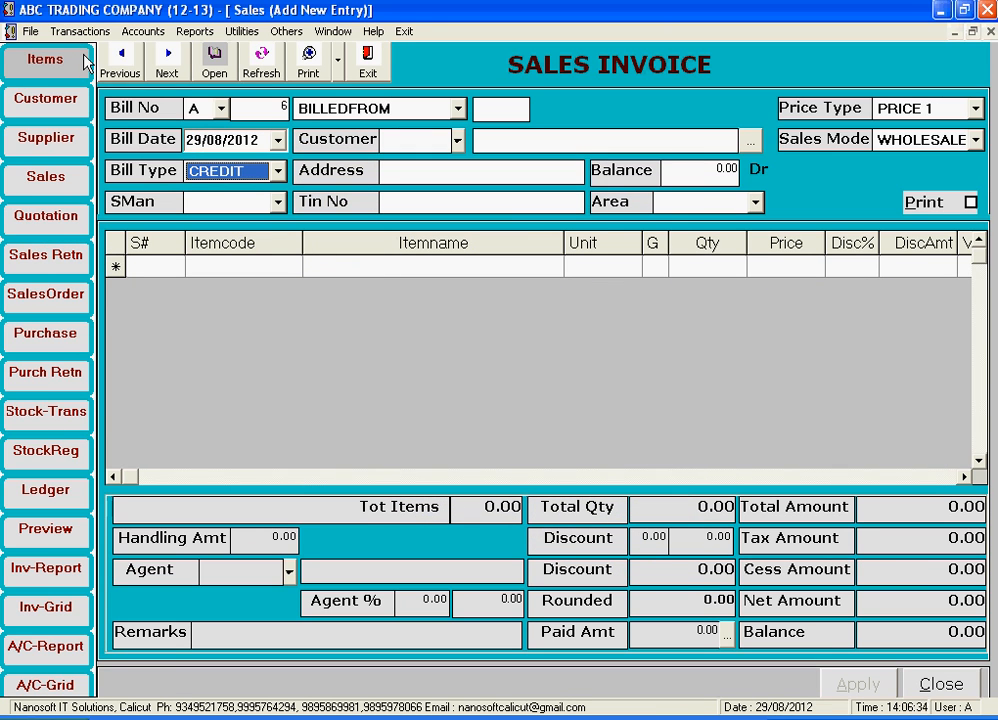
pyautogui.press('Up')
pyautogui.press('Down')
pyautogui.press('Up')
pyautogui.press('Down')
pyautogui.press('Up')
pyautogui.press('Down')
pyautogui.press('Up')
pyautogui.press('Return')
# - Enter TESTED CUSTOMER as the sales invoice's customer name and CALICUT as the address
pyautogui.write('TESTE')
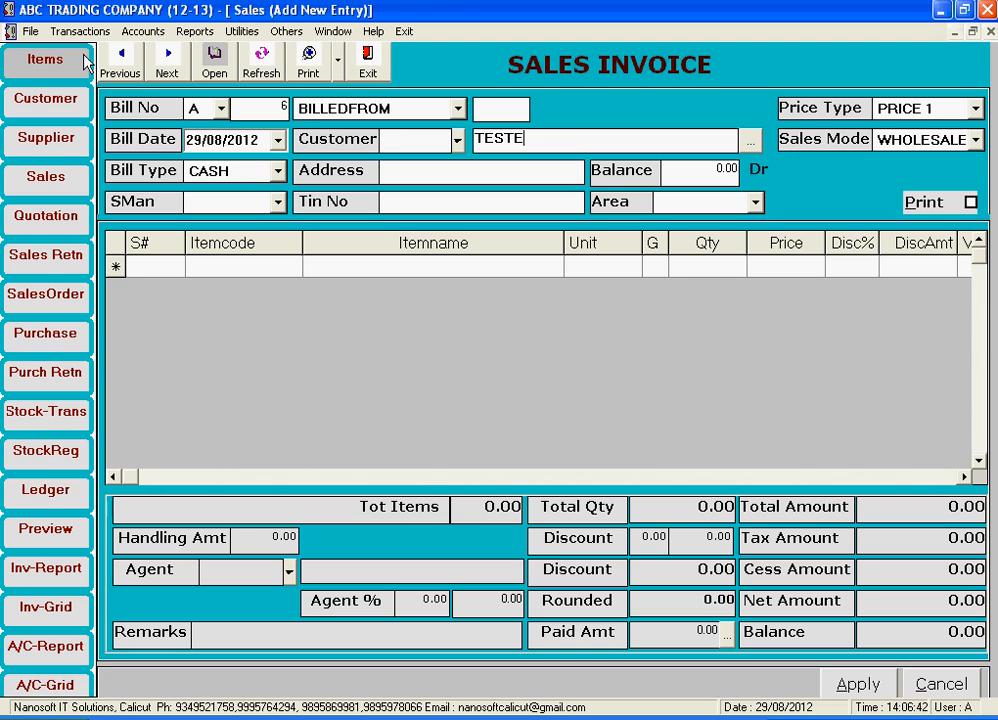
pyautogui.write('D CUSTOMER')
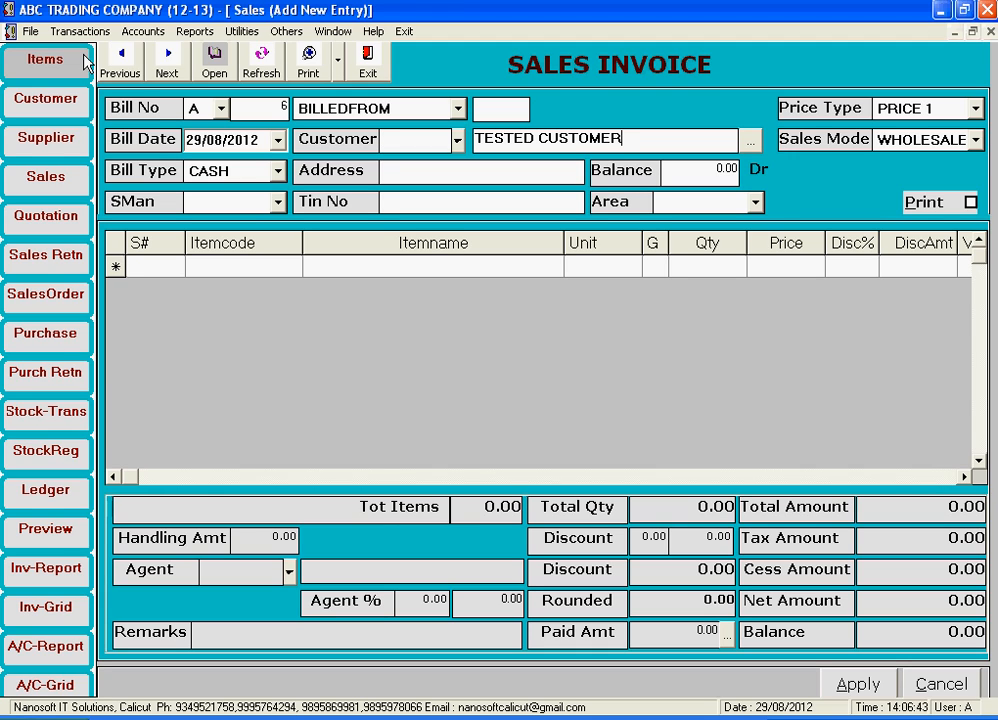
pyautogui.write('CALICUT')
pyautogui.press('Return')
pyautogui.press('Return')
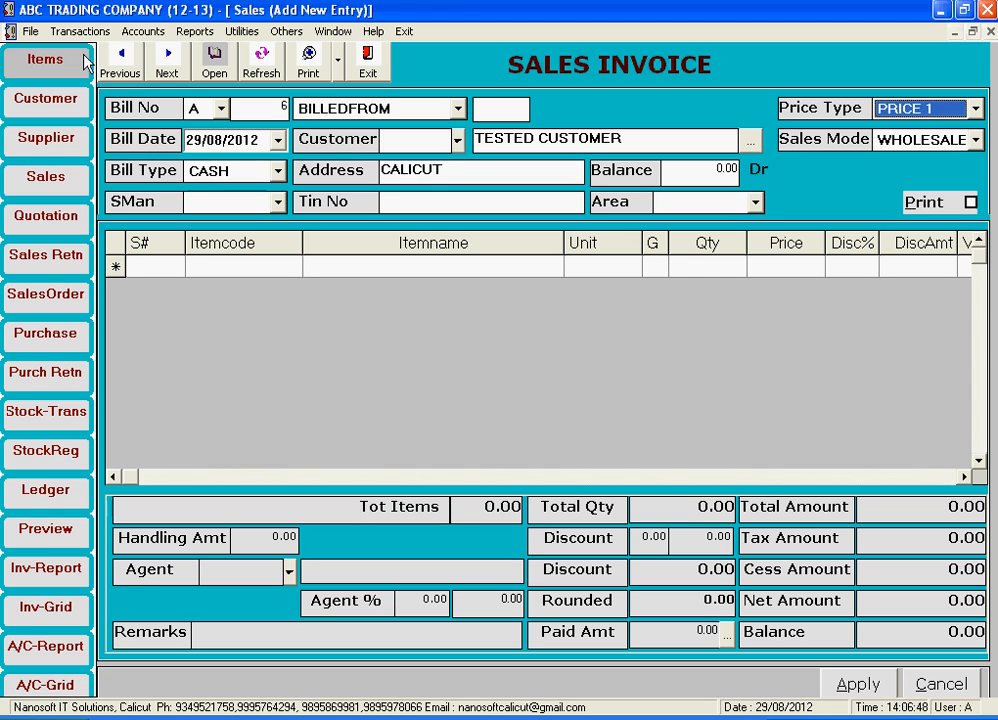
# - Add item OWS, ONE WAY SWITHCH, to the first line of the sales invoice
pyautogui.press('Return')
pyautogui.press('Down')
pyautogui.press('Down')
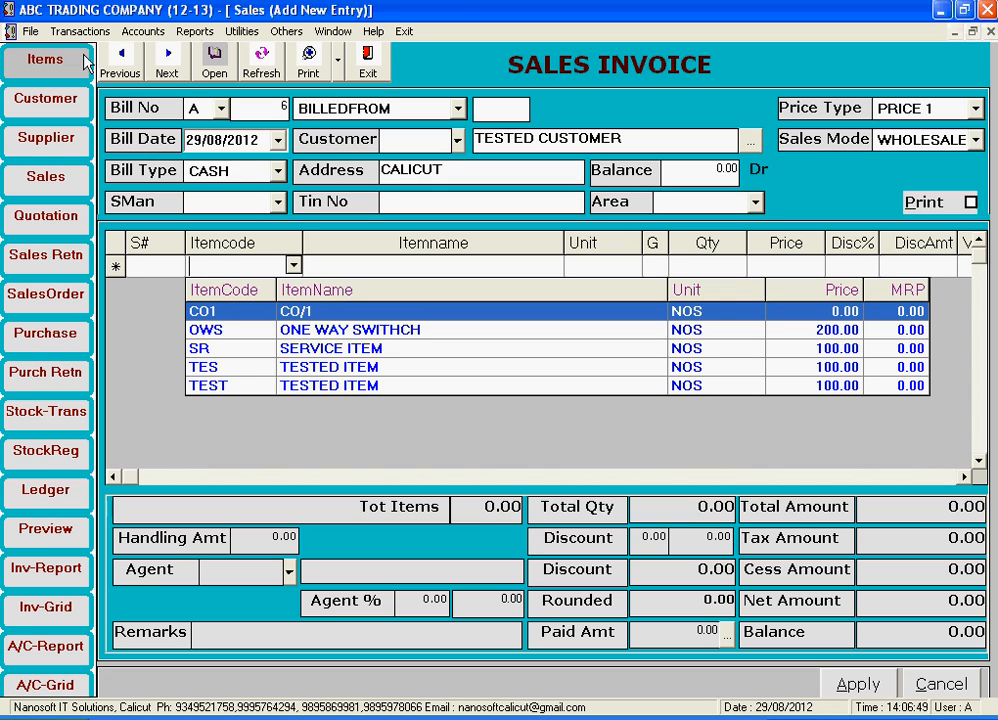
pyautogui.press('Return')
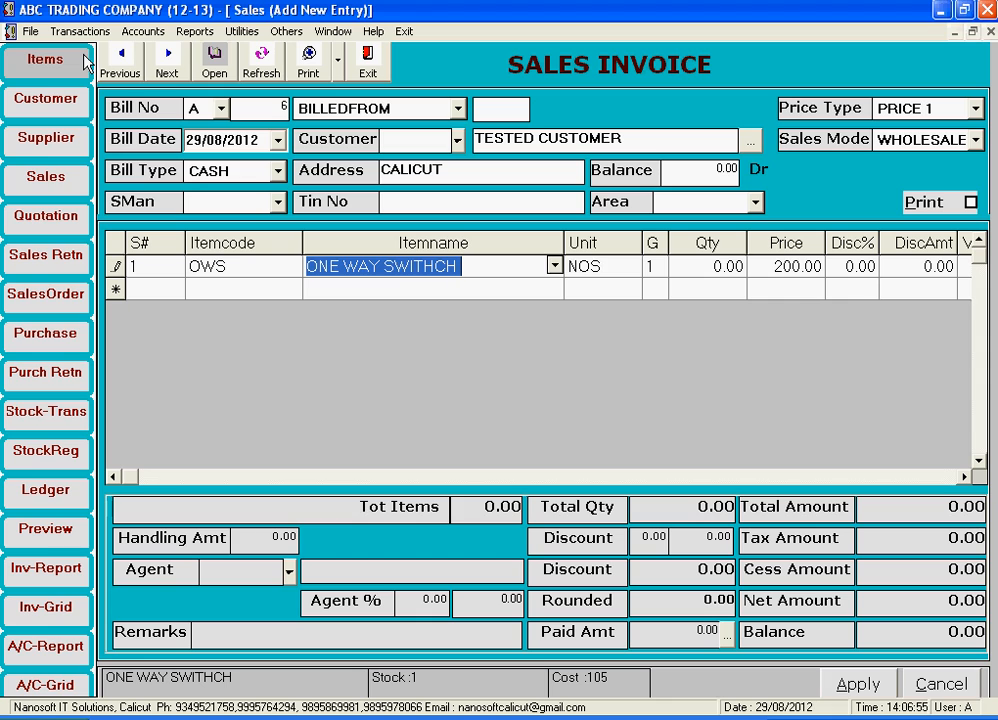
# - Set the OWS line's quantity to 1 and accept its default price, discount and VAT
pyautogui.press('Return')
pyautogui.press('Return')
pyautogui.press('Return')
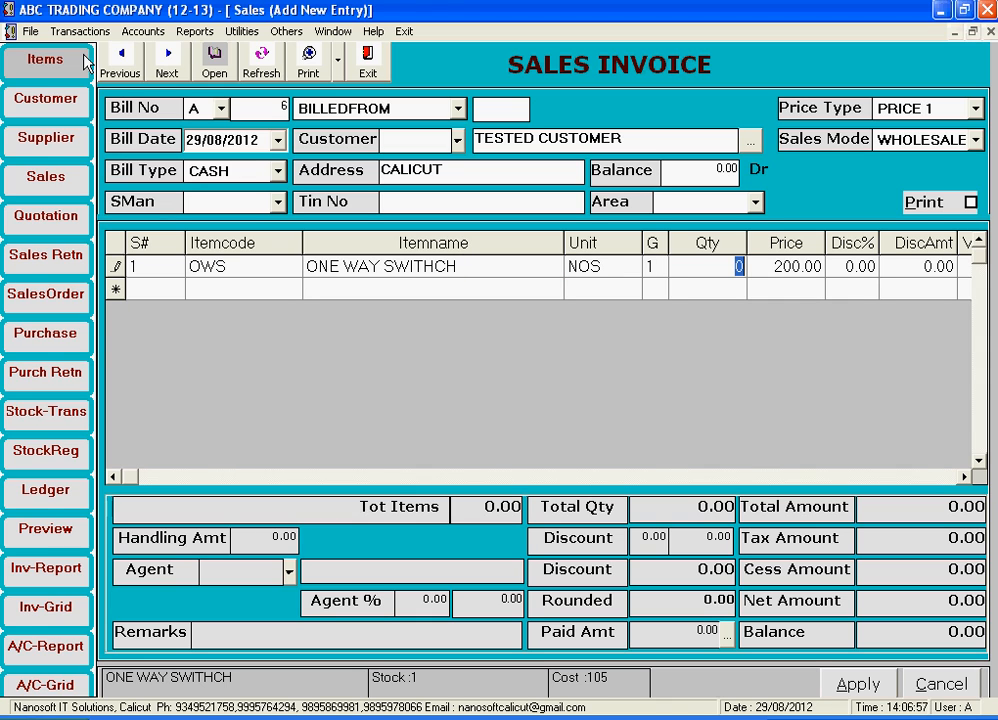
pyautogui.write('1')
pyautogui.press('Return')
pyautogui.press('Return')
pyautogui.press('Return')
pyautogui.press('Return')
pyautogui.press('Return')
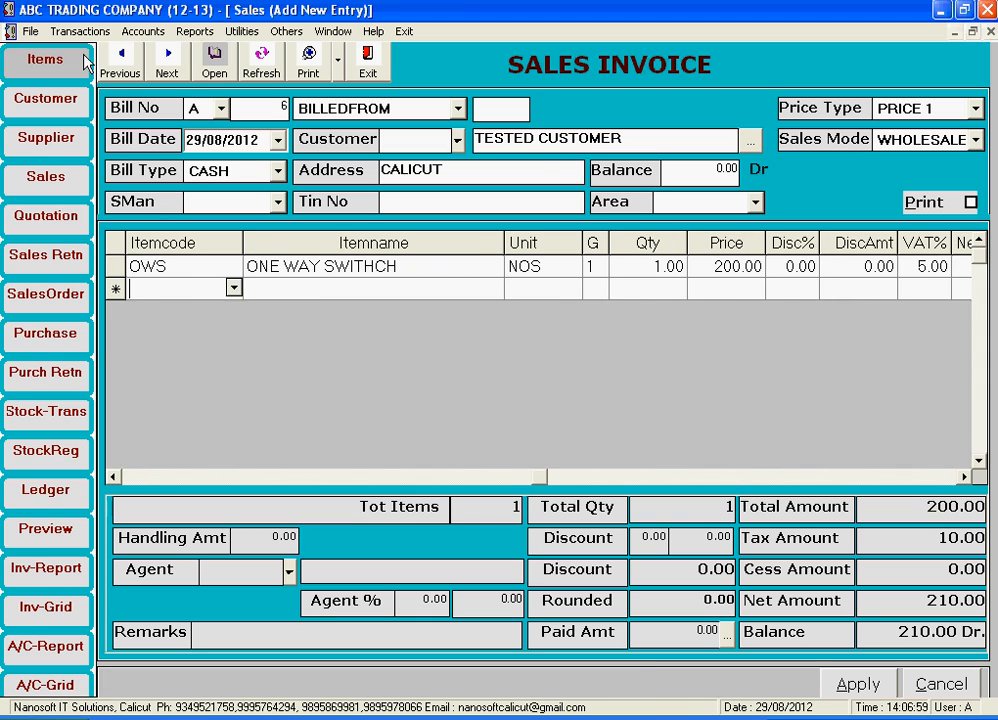
# - Save the sales invoice without printing it and close the sales entry form
pyautogui.press('Return')
pyautogui.press('Return')
pyautogui.press('Return')
pyautogui.press('Return')
pyautogui.press('Return')
pyautogui.press('Return')
pyautogui.press('Return')
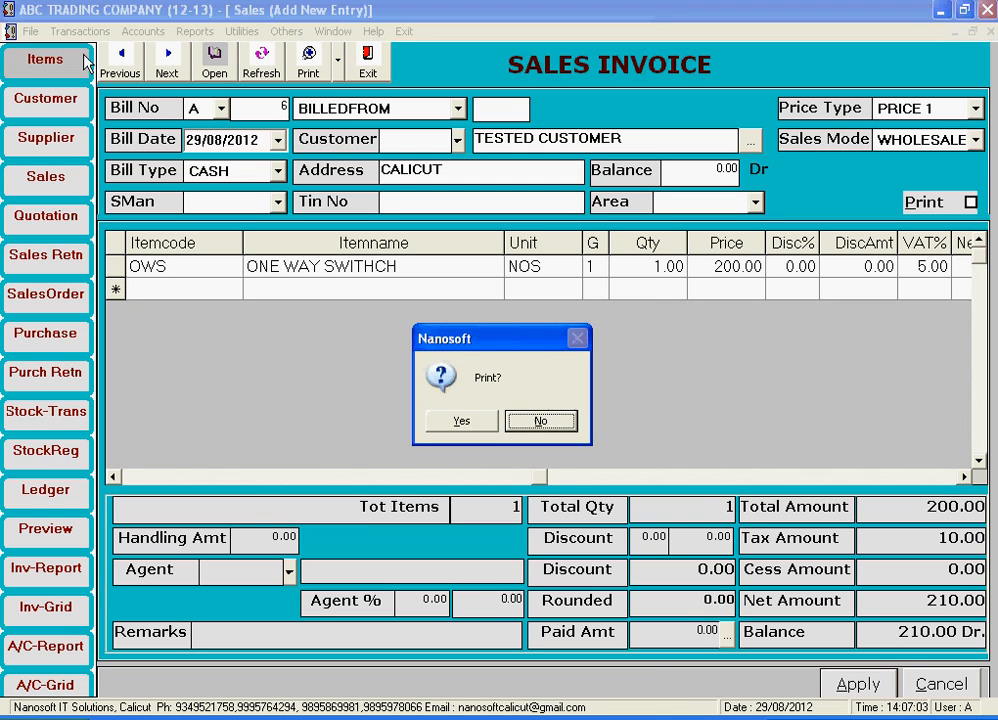
pyautogui.press('Return')
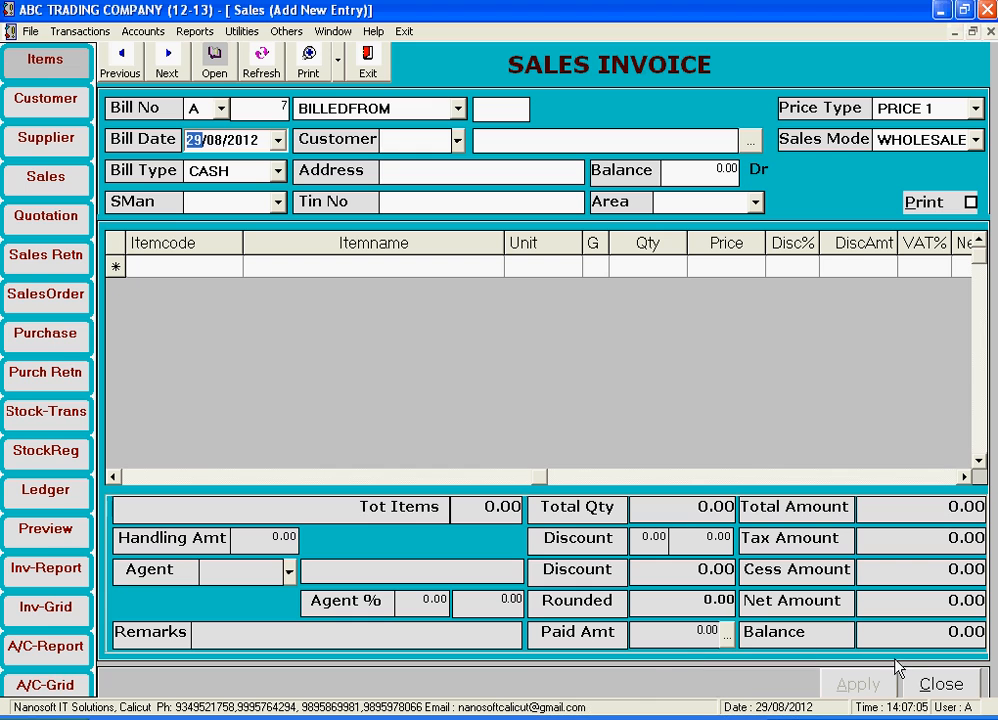
pyautogui.click(941, 684)
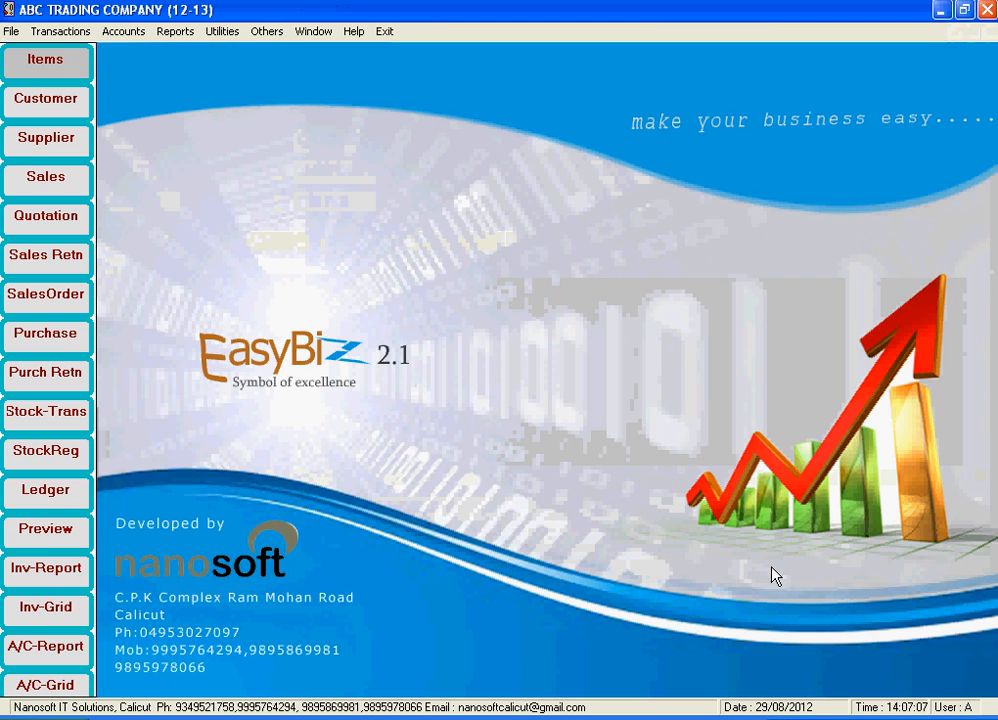
pyautogui.click(174, 31)
pyautogui.click(172, 55)
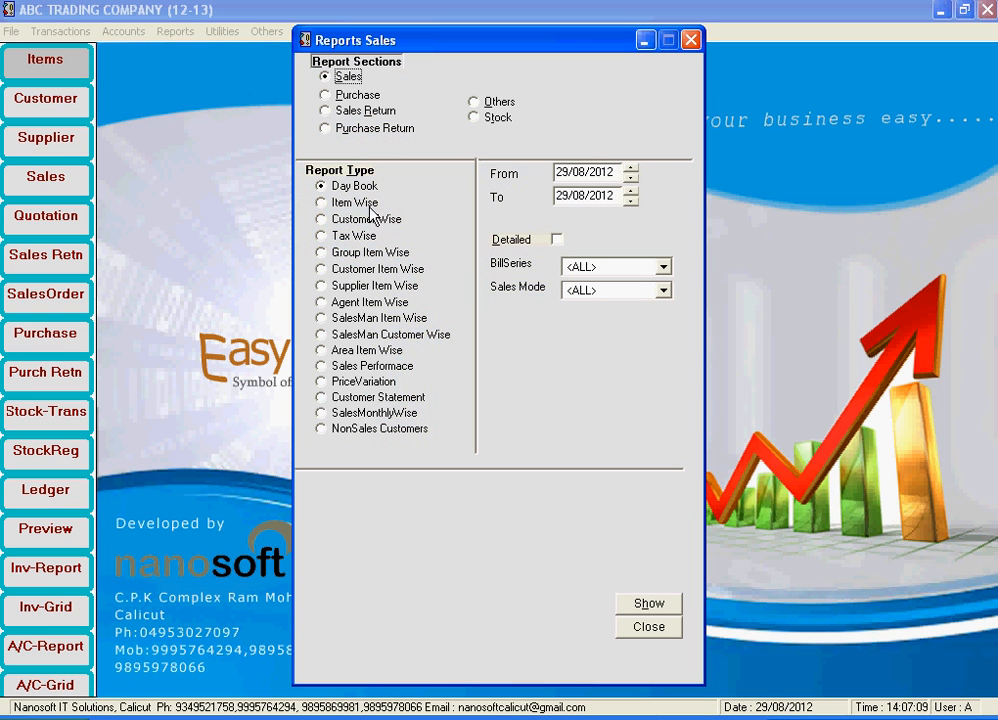
pyautogui.click(647, 627)
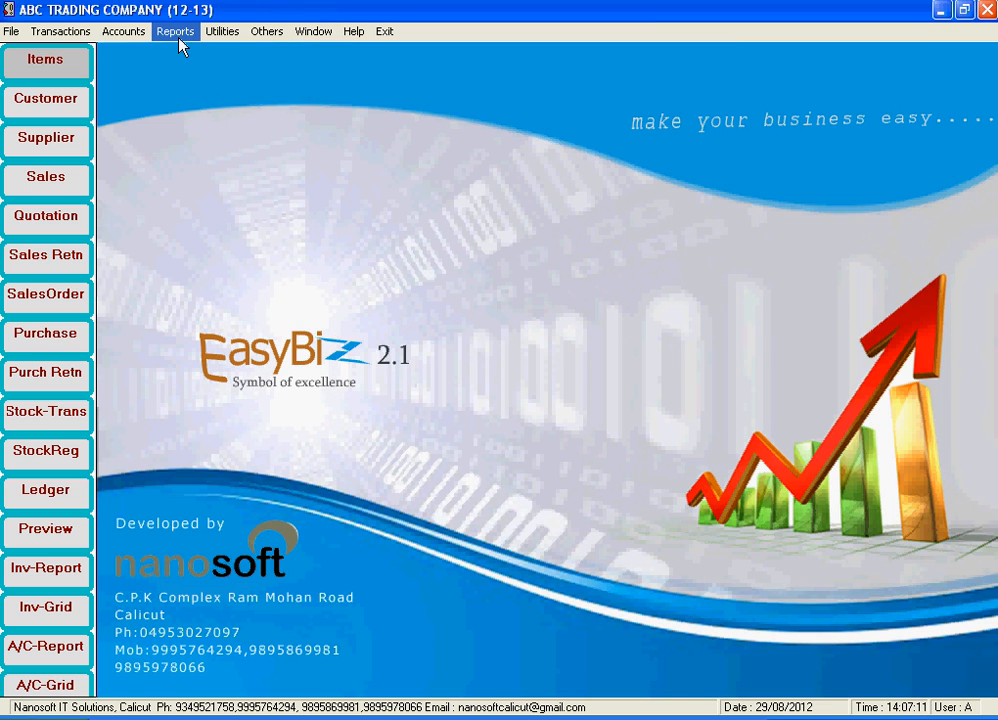
# - Show the sales Day Book report for 29/08/2012, review its cash bills and close the report
pyautogui.click(174, 31)
pyautogui.click(186, 54)
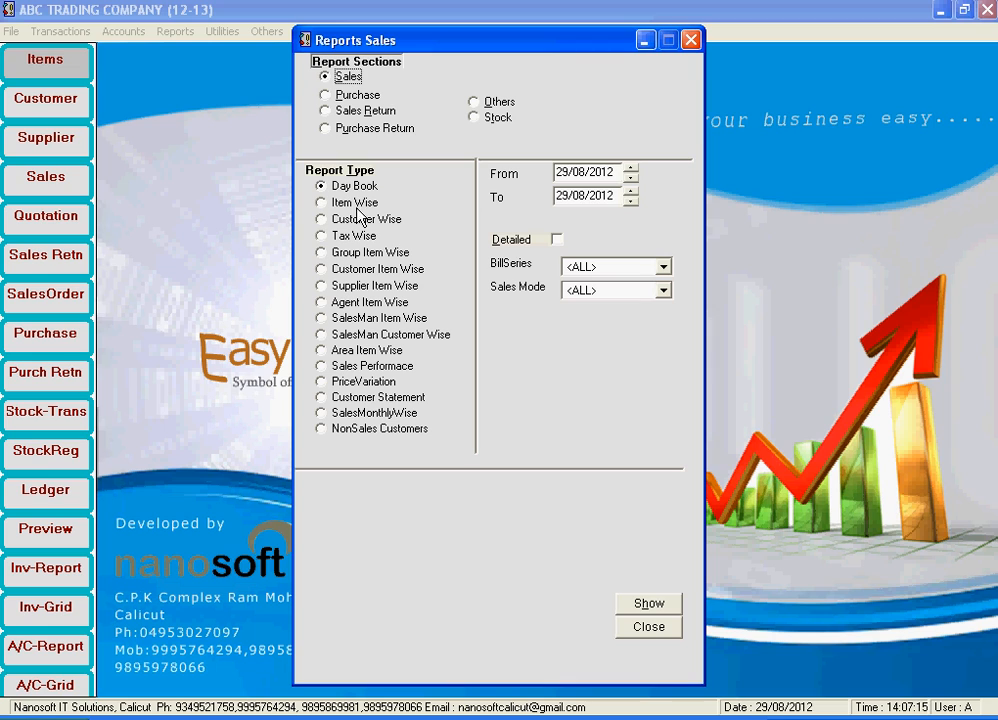
pyautogui.click(646, 608)
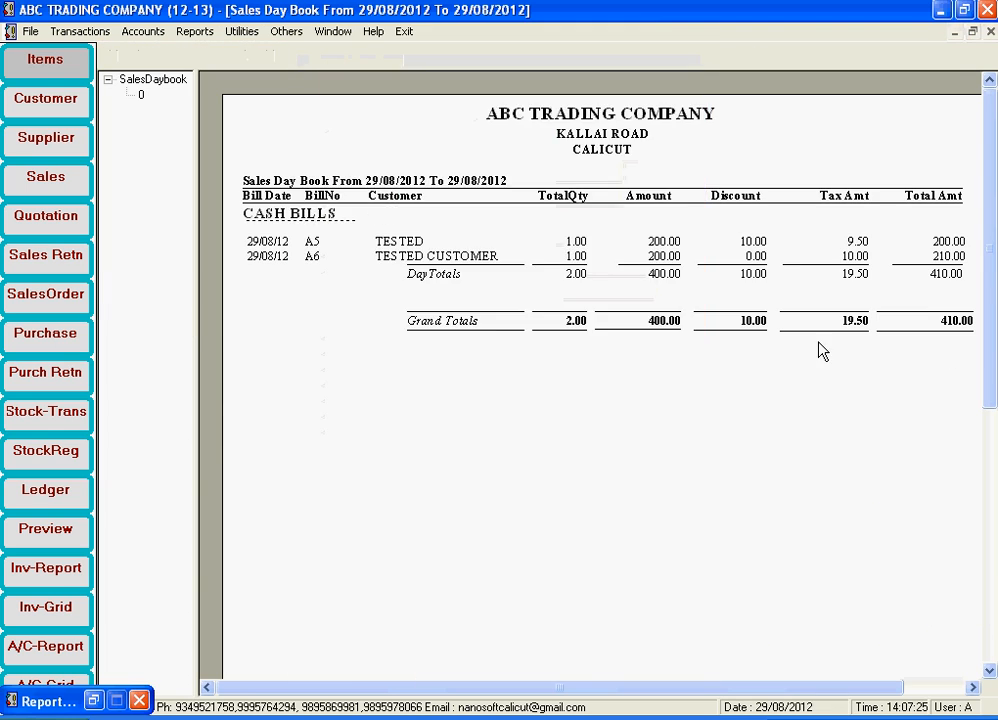
pyautogui.click(990, 37)
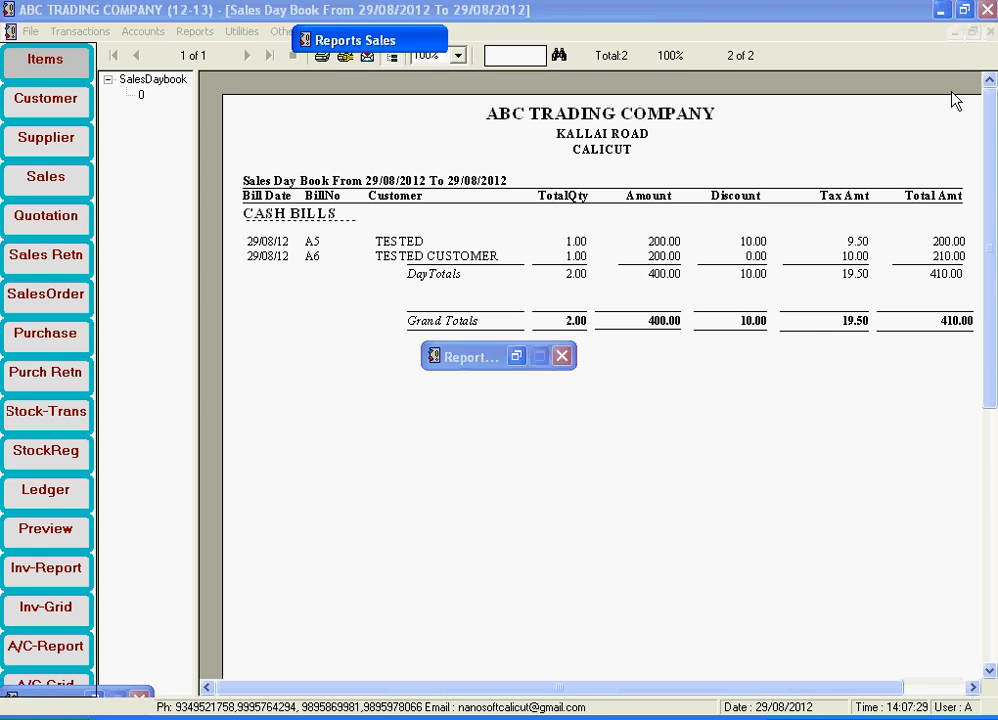
# - Show the Item Wise sales report for 29/08/2012 covering all items, then close the report
pyautogui.click(350, 202)
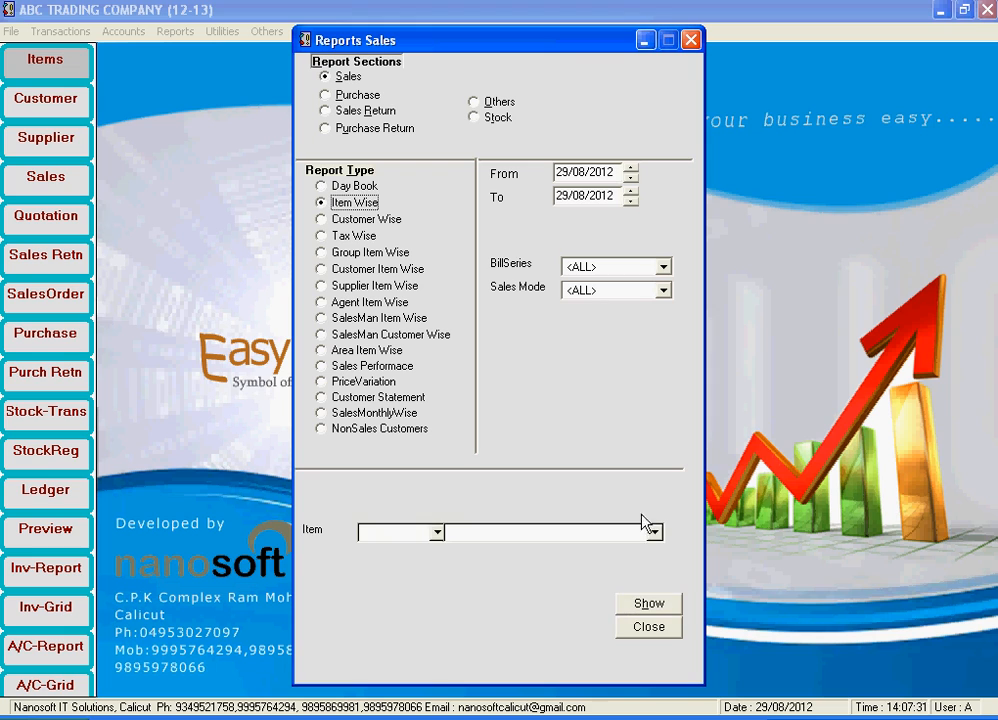
pyautogui.click(648, 604)
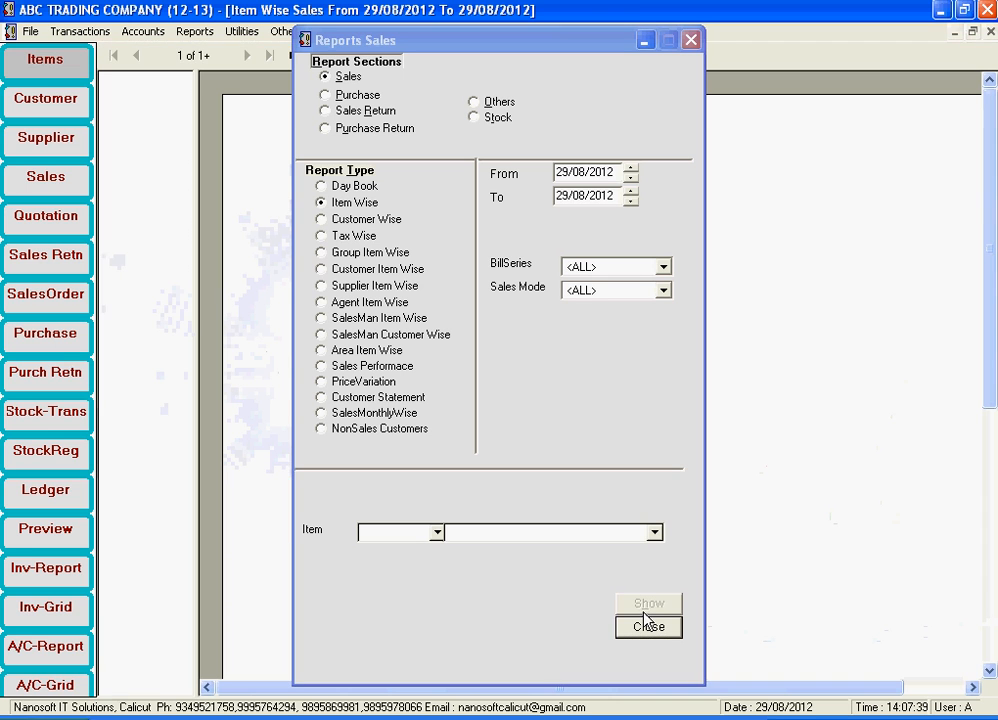
pyautogui.click(648, 626)
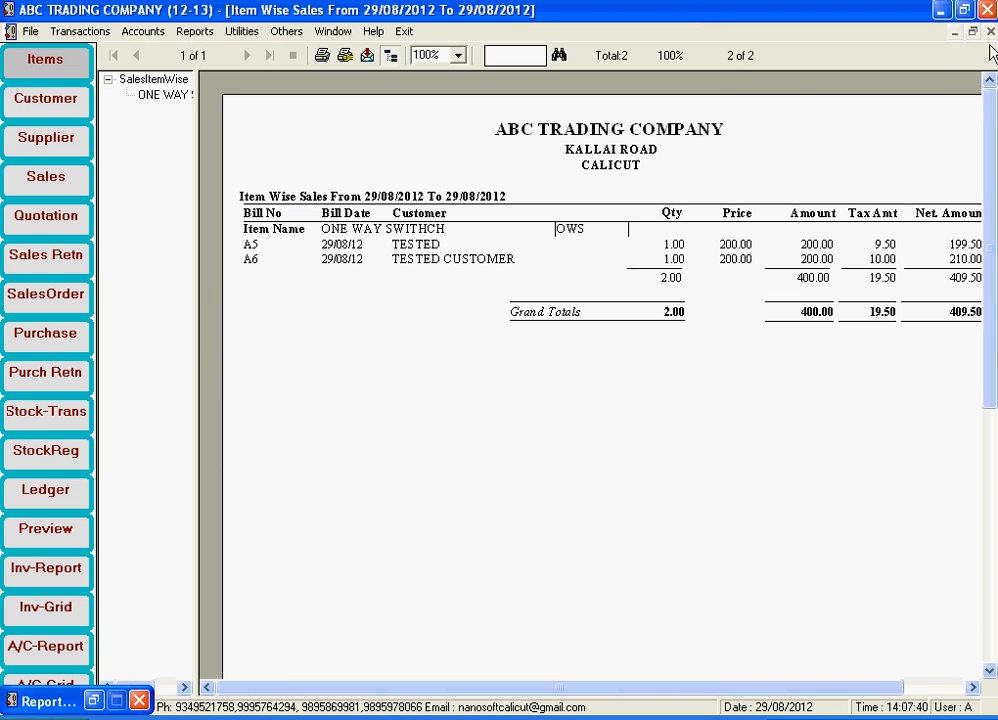
pyautogui.click(990, 31)
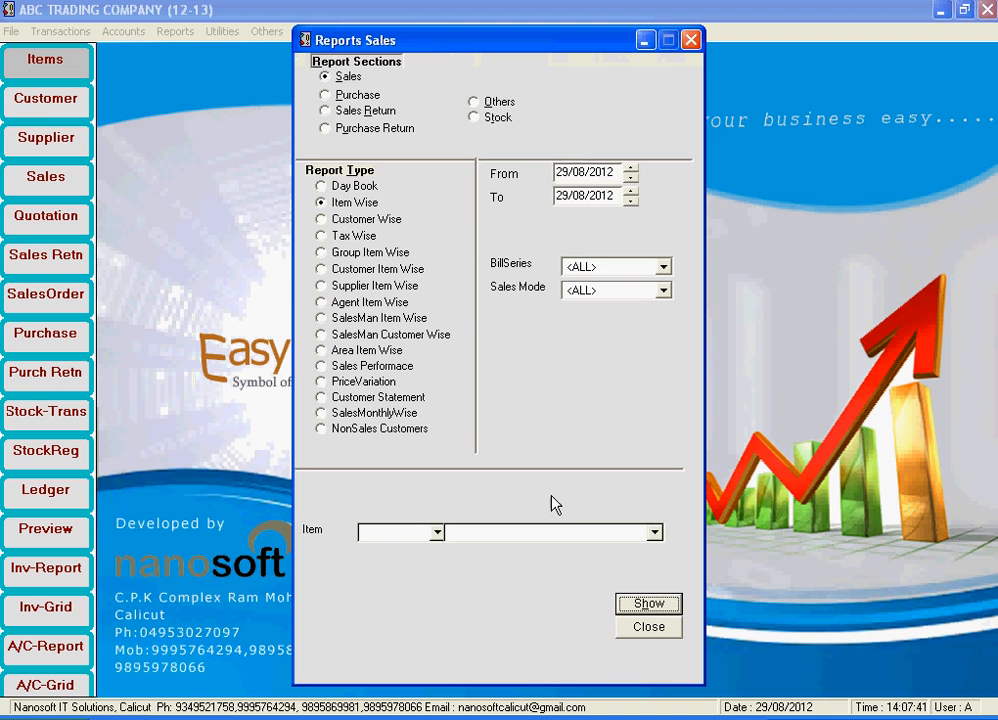
# - Show the Customer Wise sales report for 29/08/2012 covering all clients, then close the report
pyautogui.click(362, 219)
pyautogui.click(648, 604)
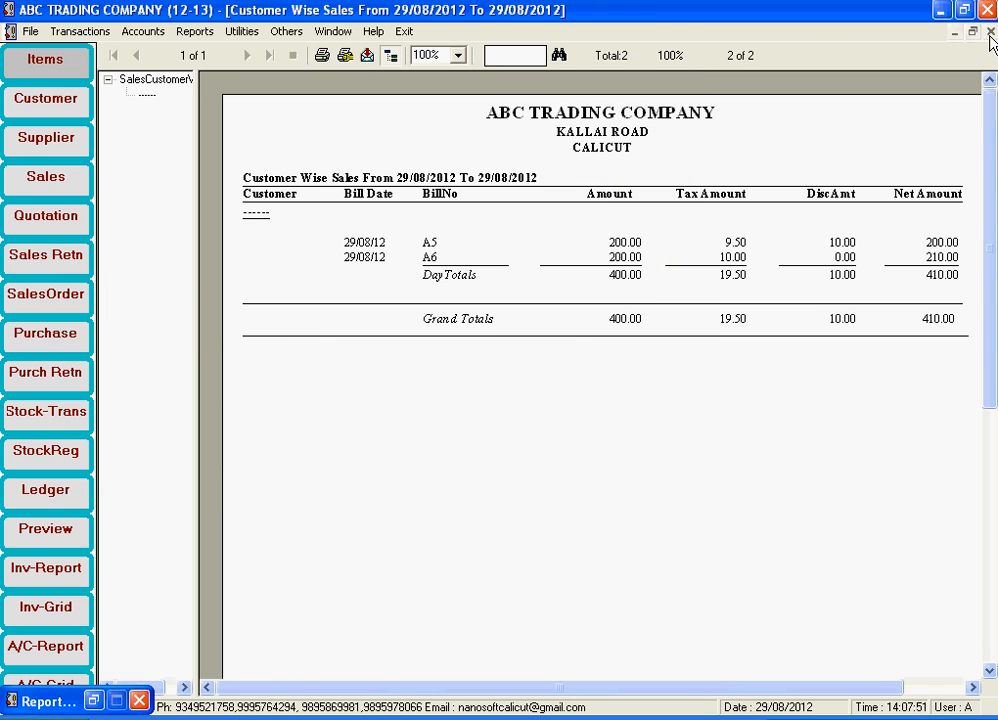
pyautogui.click(990, 33)
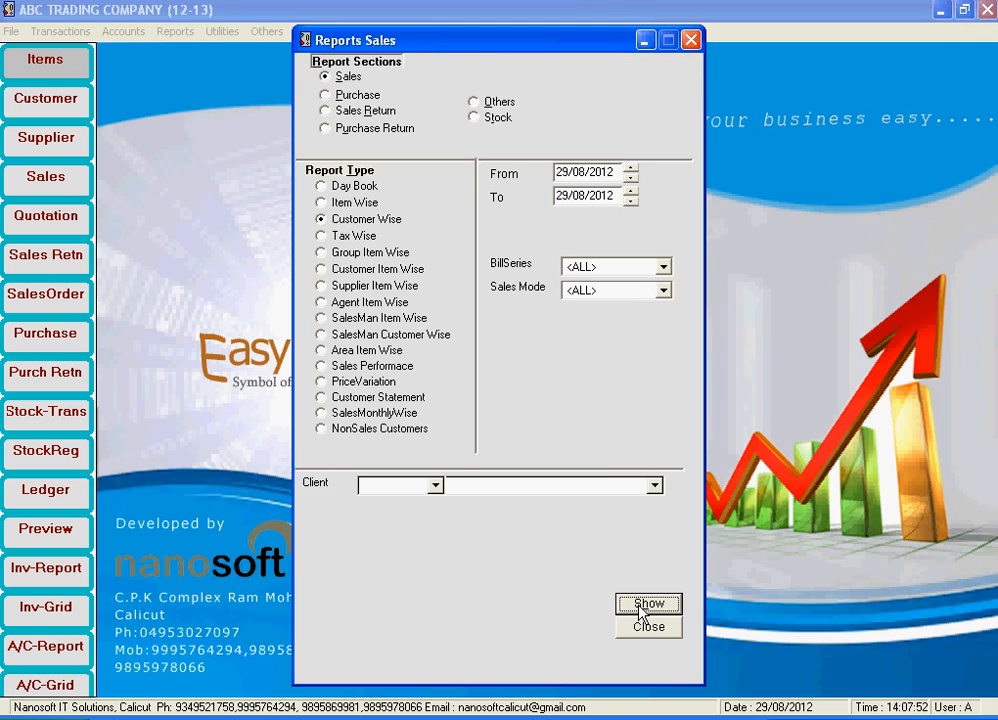
# - Show the Tax Wise sales report for 29/08/2012 organised by bill number, then close the report
pyautogui.click(322, 235)
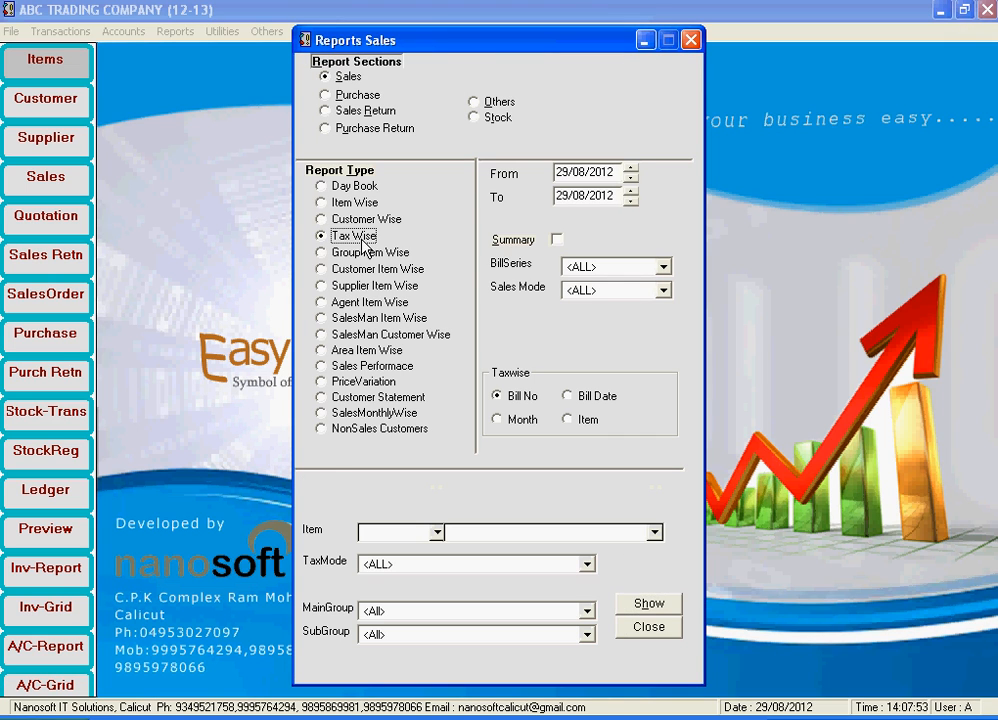
pyautogui.click(649, 606)
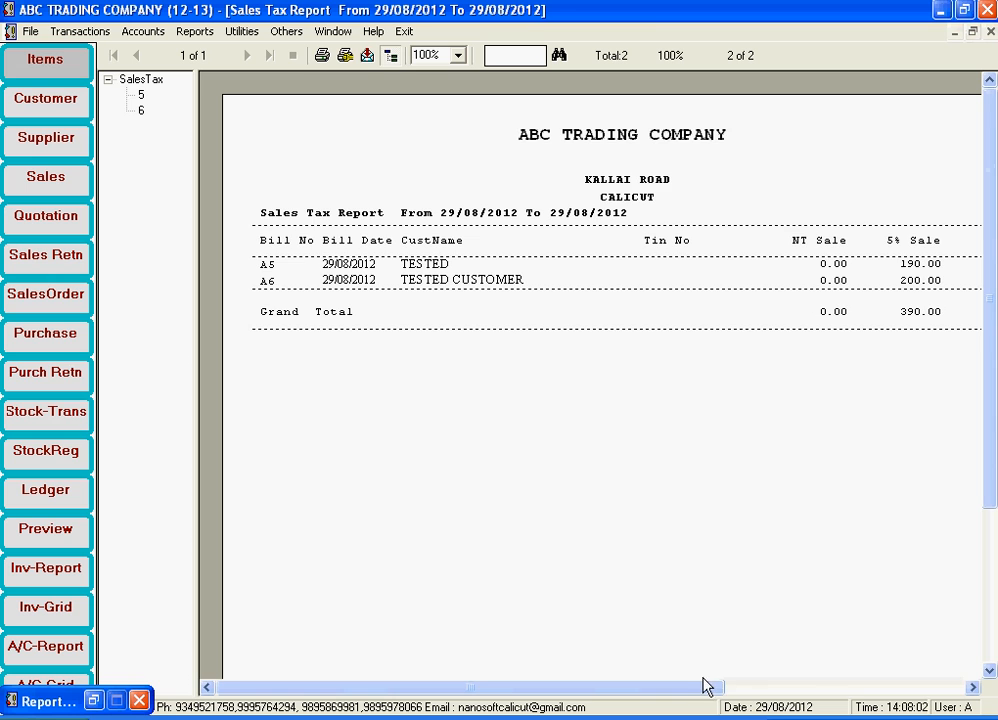
pyautogui.moveTo(707, 687)
pyautogui.mouseDown()
pyautogui.moveTo(755, 690)
pyautogui.moveTo(692, 690)
pyautogui.mouseUp()
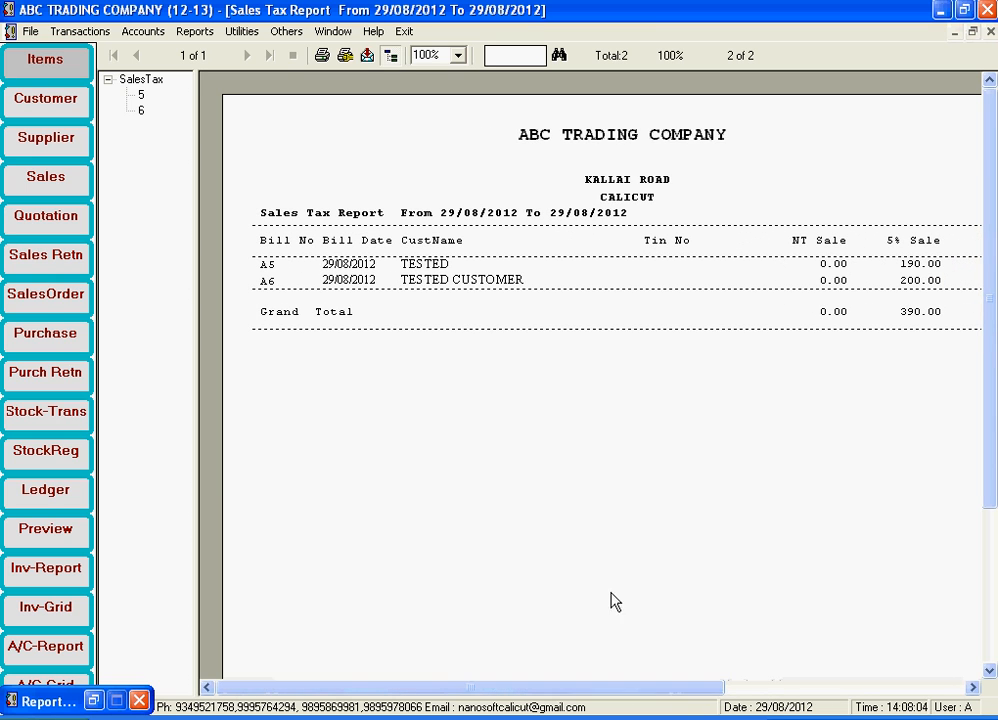
pyautogui.click(991, 33)
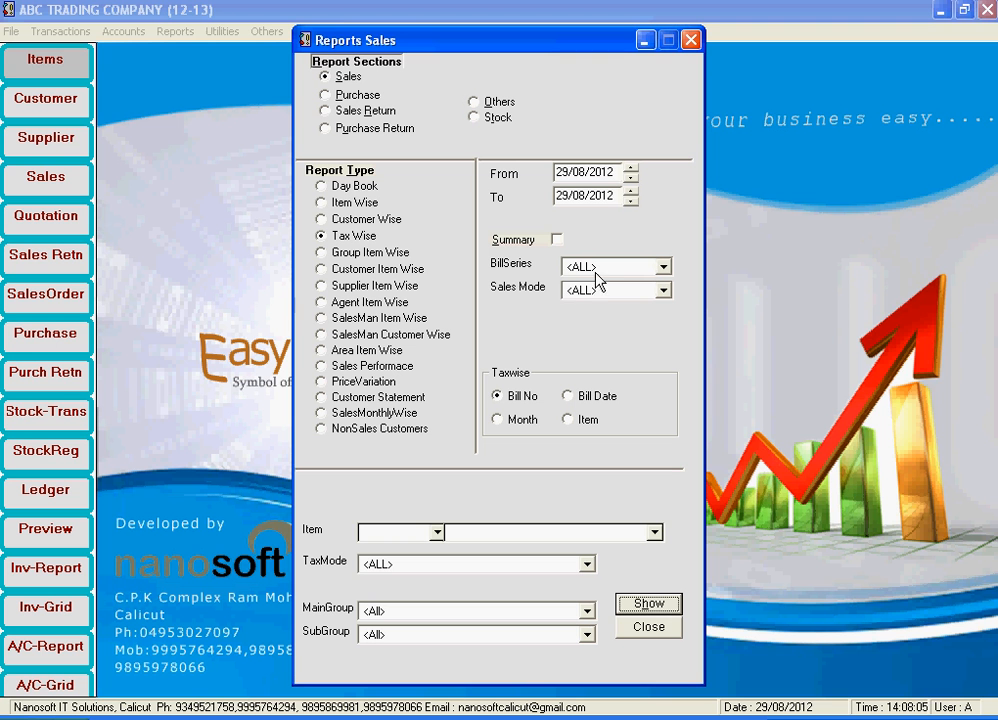
# - Look through the filter options of the remaining sales report types, such as SalesMan Item Wise, Sales Performace and Supplier Item Wise
pyautogui.click(372, 318)
pyautogui.click(360, 286)
pyautogui.click(375, 319)
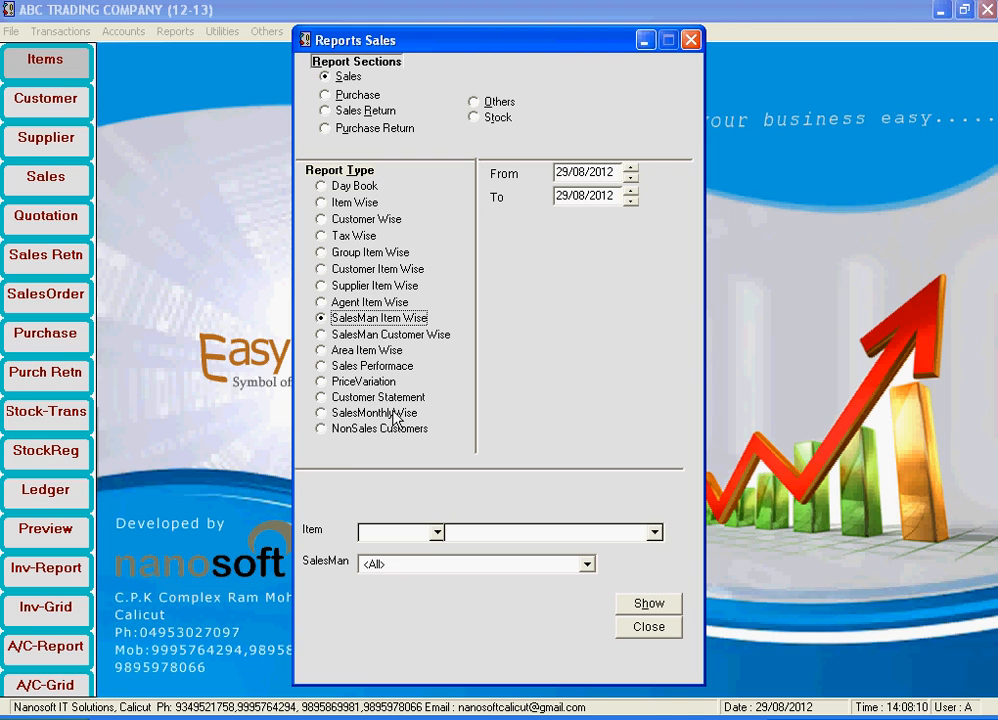
pyautogui.click(385, 428)
pyautogui.click(372, 413)
pyautogui.click(350, 397)
pyautogui.click(345, 366)
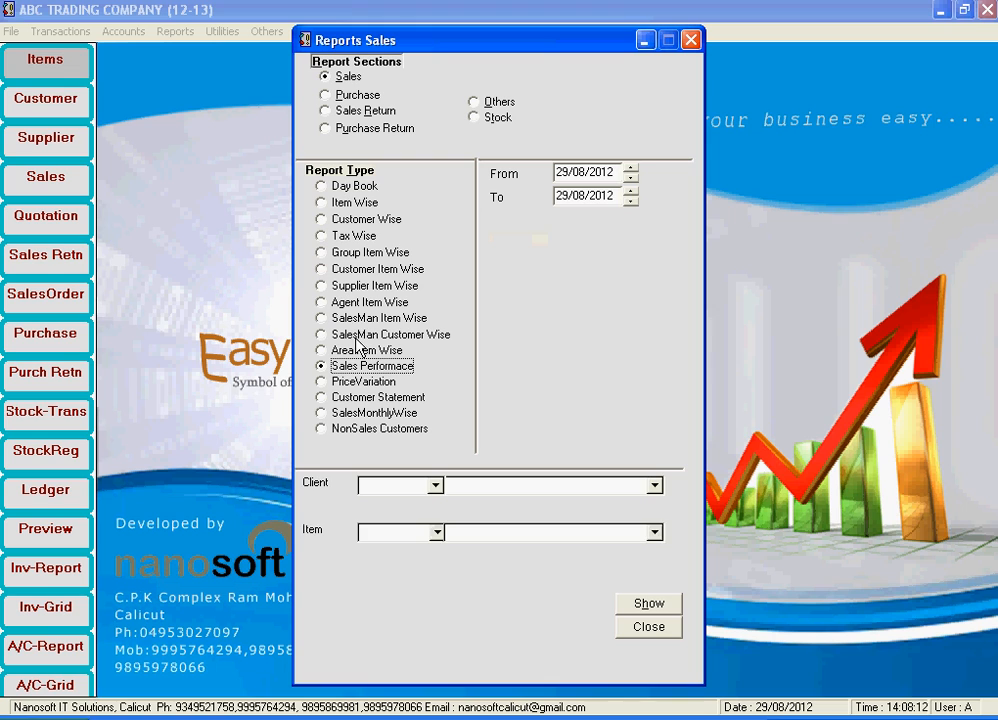
pyautogui.click(345, 334)
pyautogui.click(360, 318)
pyautogui.click(362, 287)
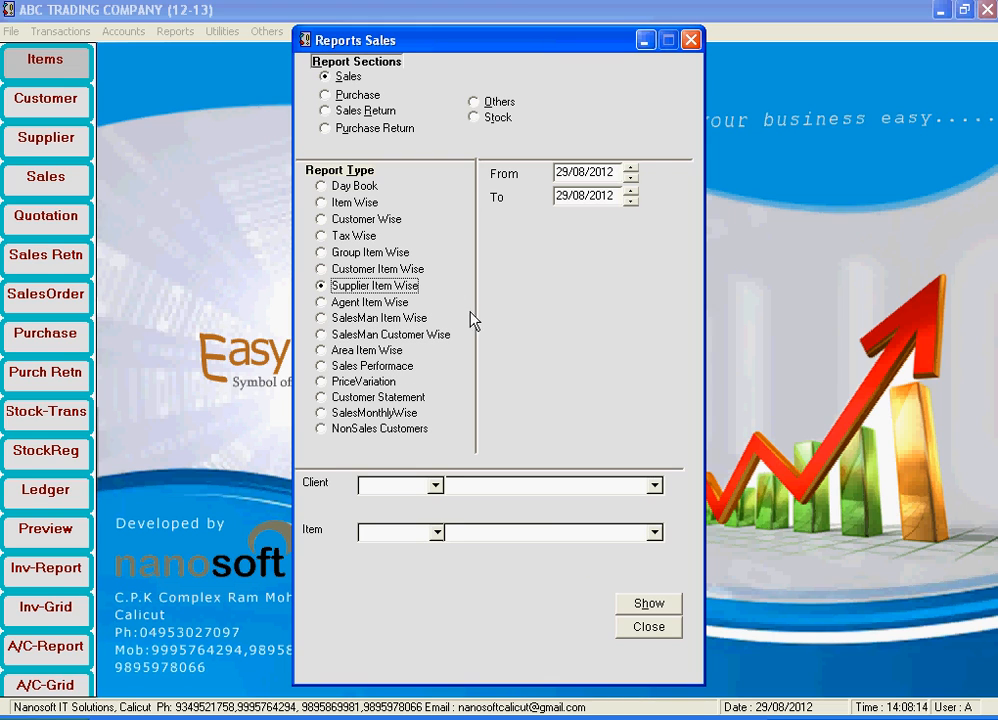
# - Switch to the purchase reports, show the Day Book for 29/08/2012 and close the report
pyautogui.click(348, 95)
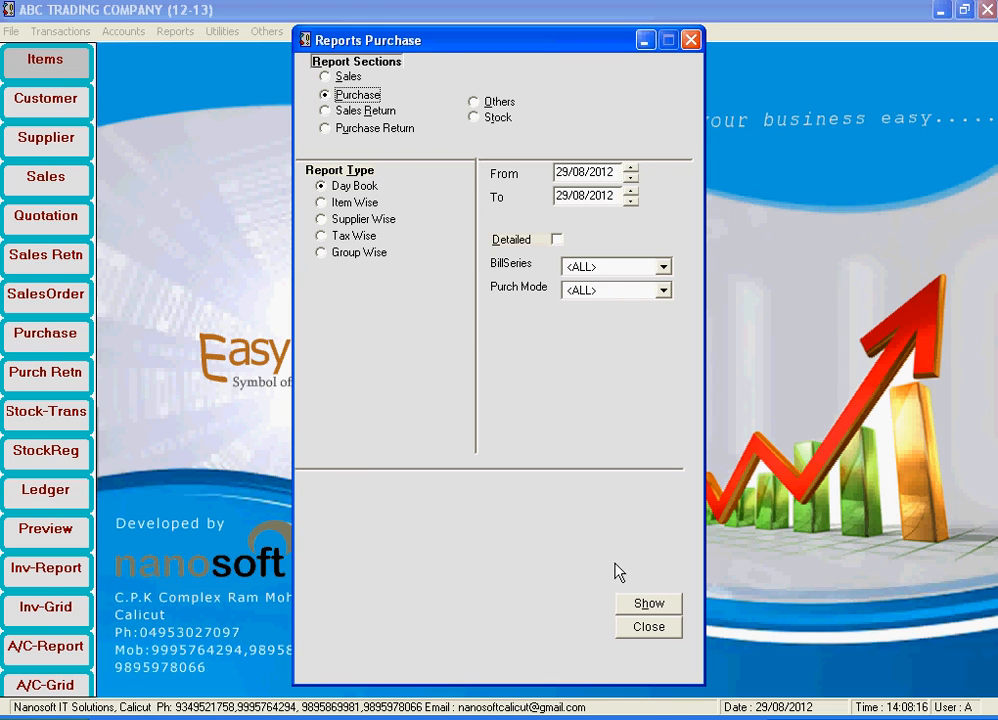
pyautogui.click(648, 605)
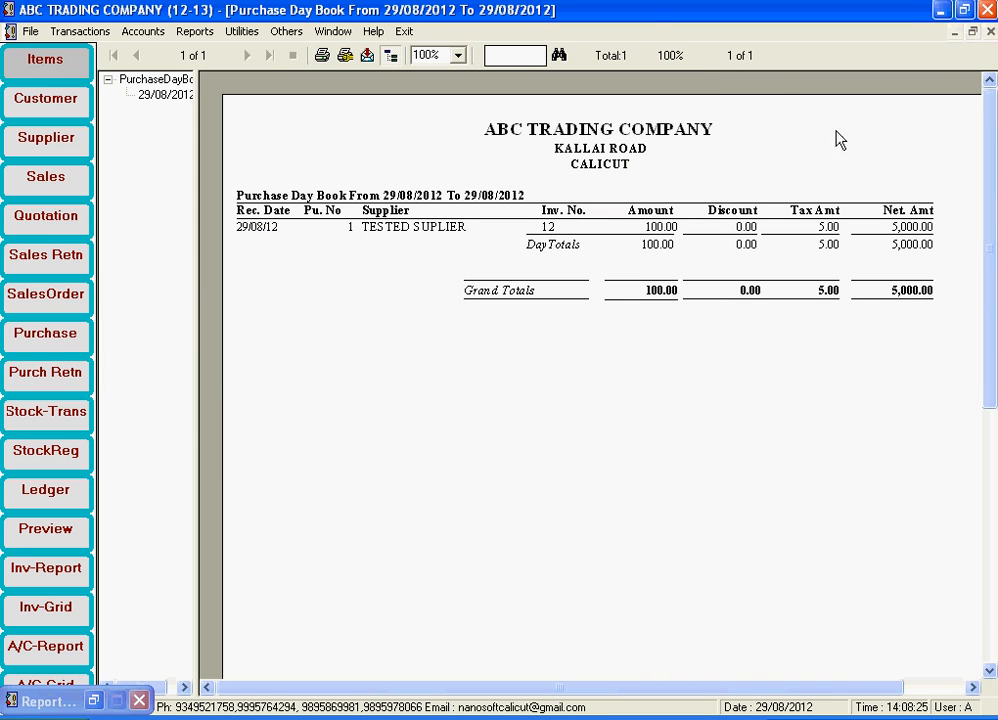
pyautogui.click(990, 31)
# - Show the Item Wise purchase report for 29/08/2012 covering all suppliers and items, then close the report
pyautogui.click(350, 203)
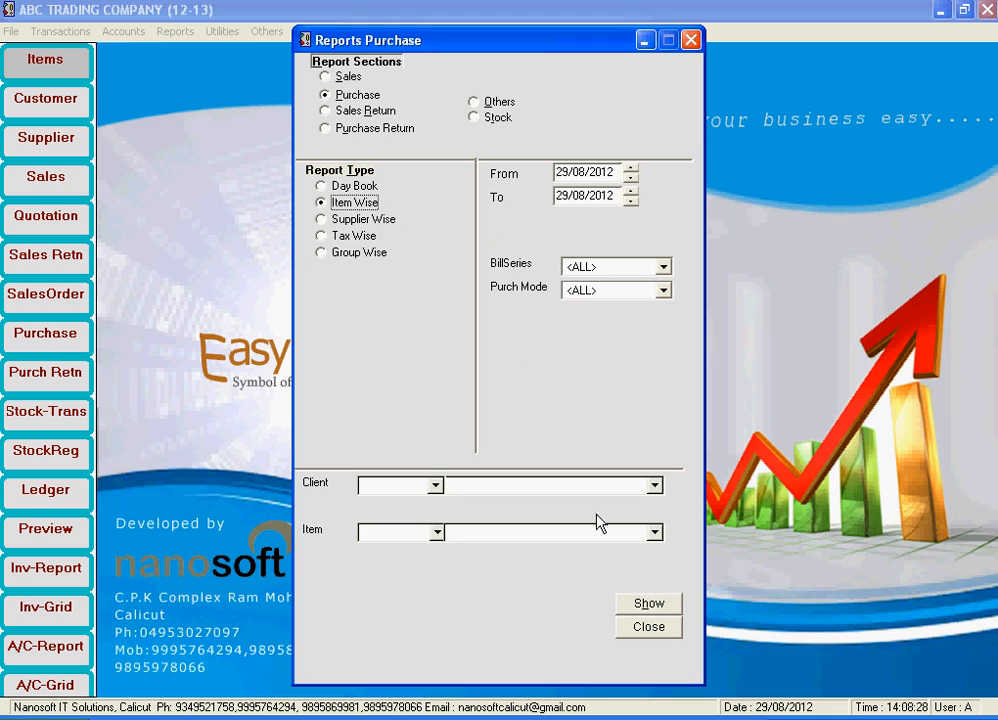
pyautogui.click(645, 603)
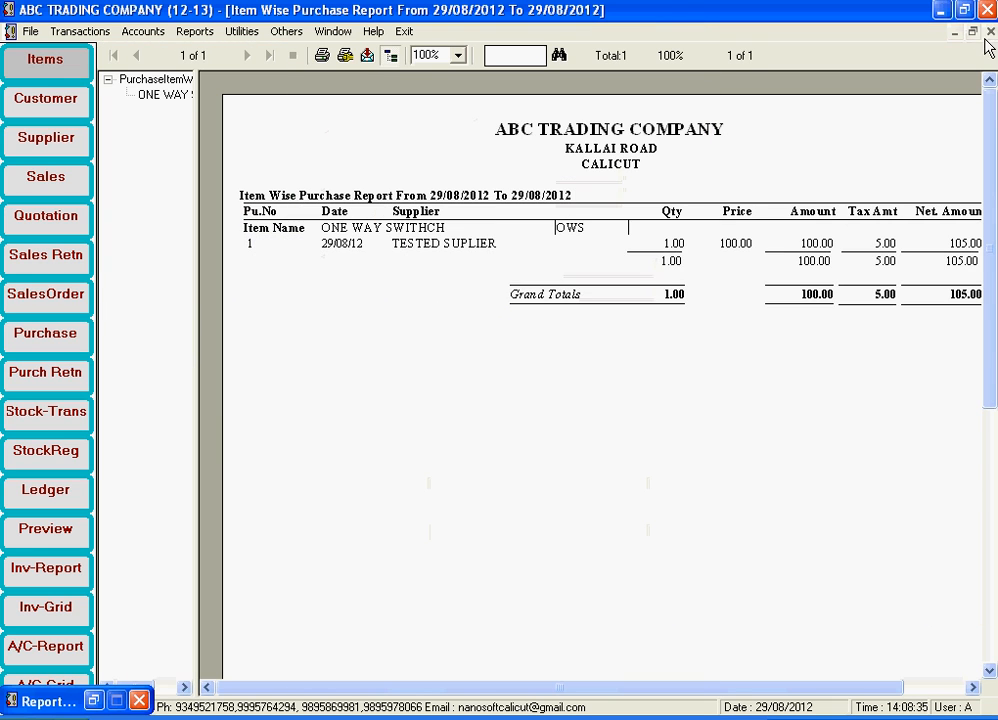
pyautogui.click(990, 32)
# - Close the purchase reports window and exit the program, confirming the exit
pyautogui.click(673, 626)
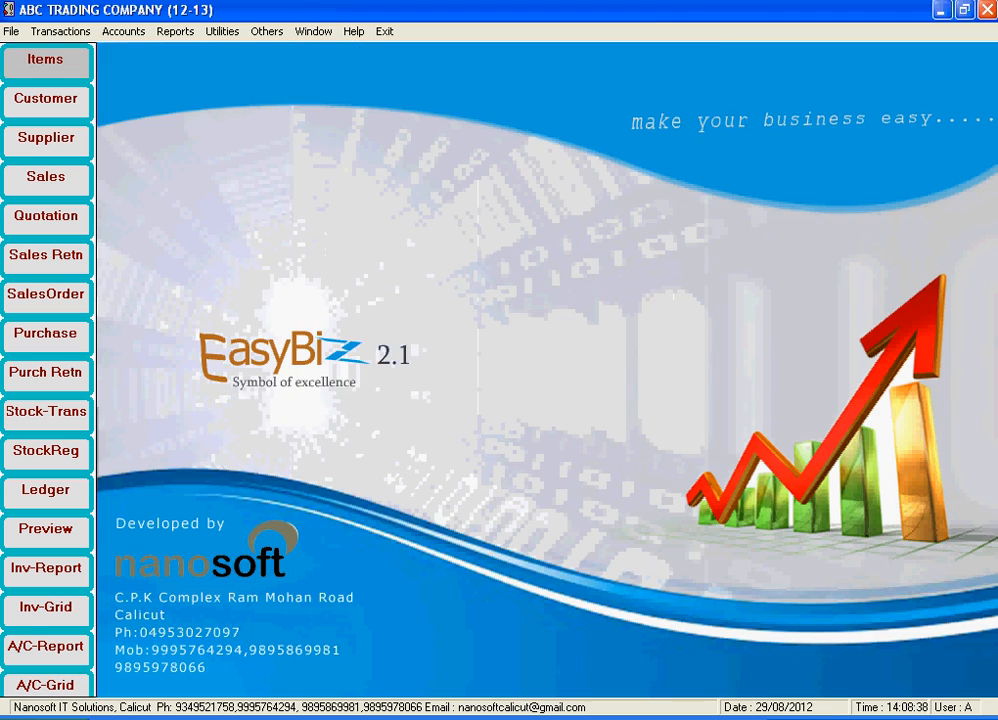
pyautogui.click(388, 34)
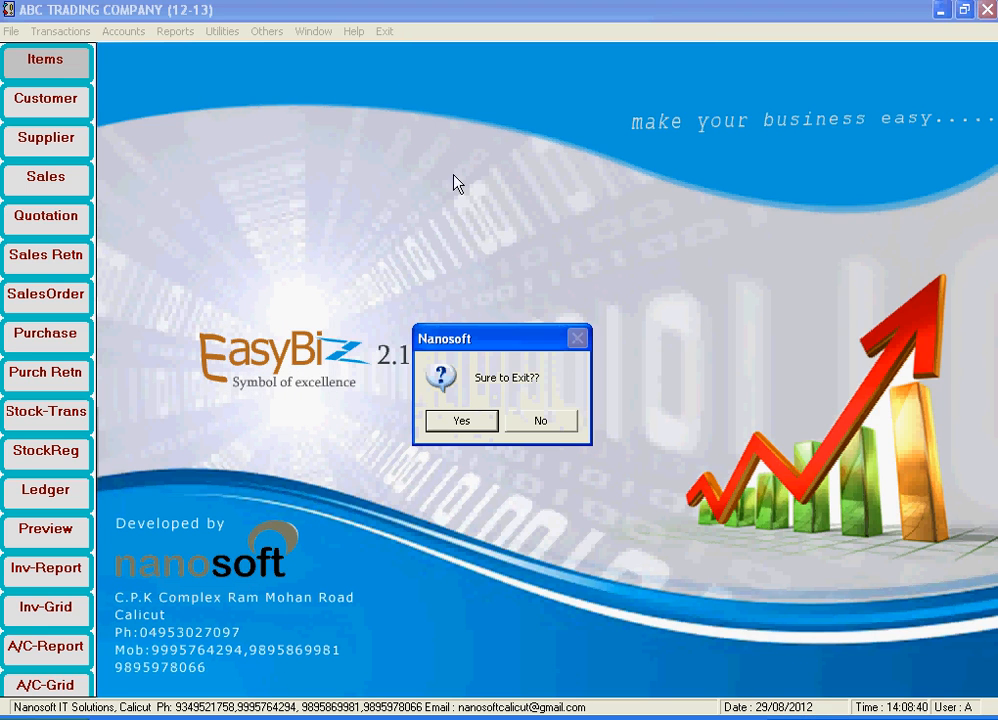
pyautogui.click(472, 430)
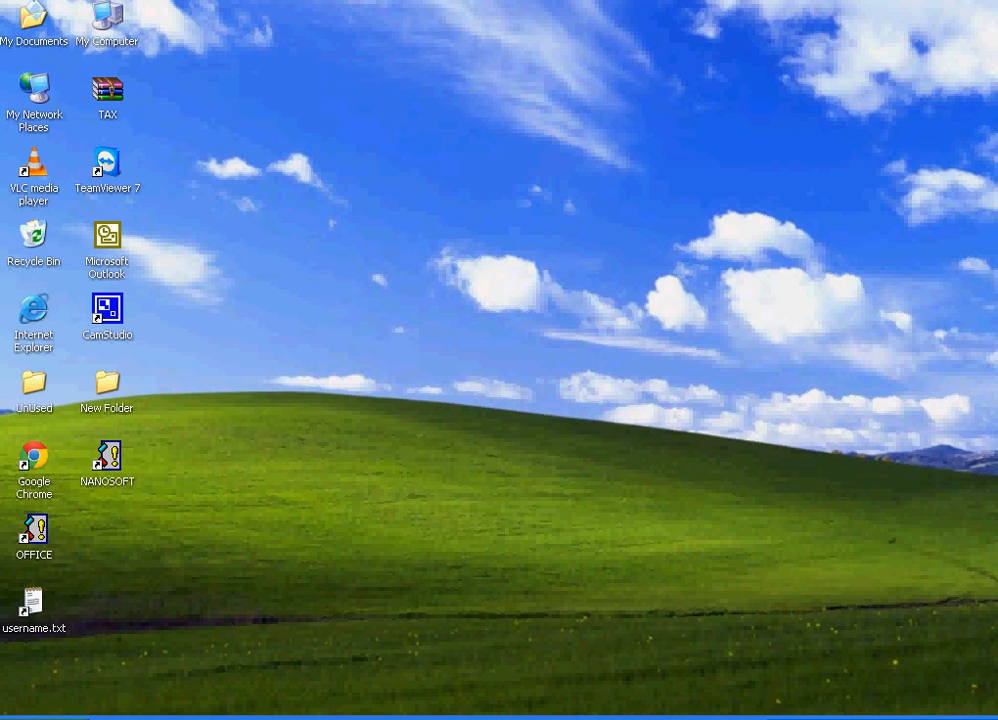
pyautogui.rightClick(782, 718)
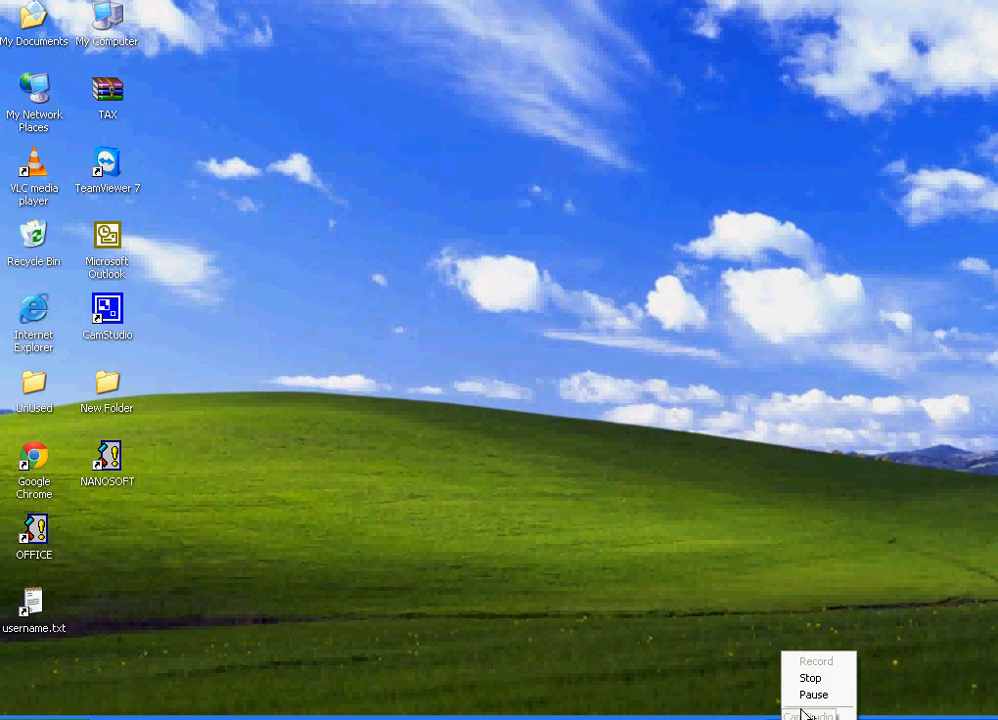